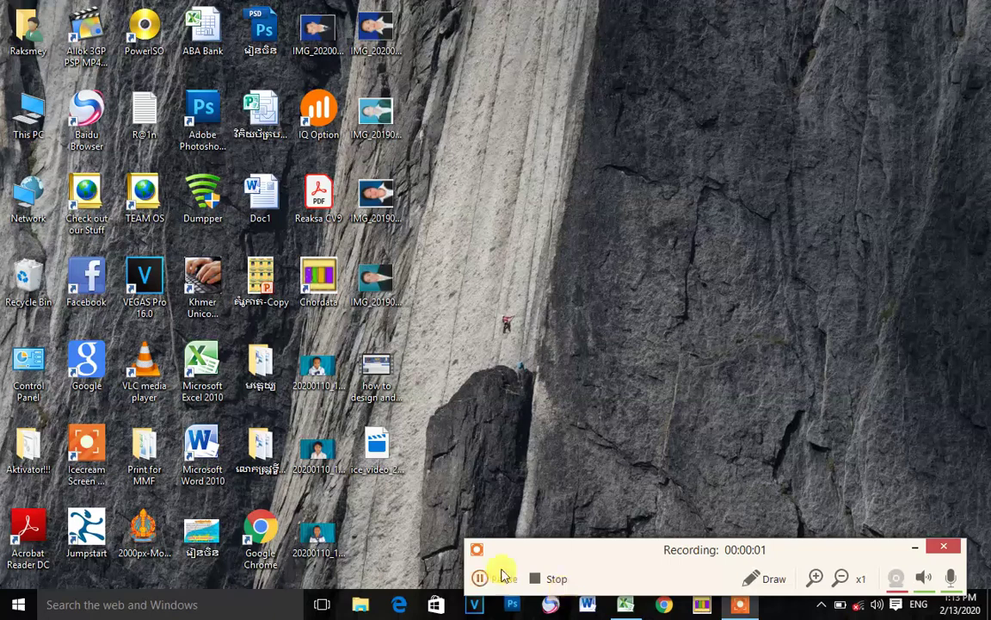
Minimize Excel, refresh the Windows desktop, and restore Book1 from the taskbar
{"action": "left_click", "coordinate": [507, 579]}
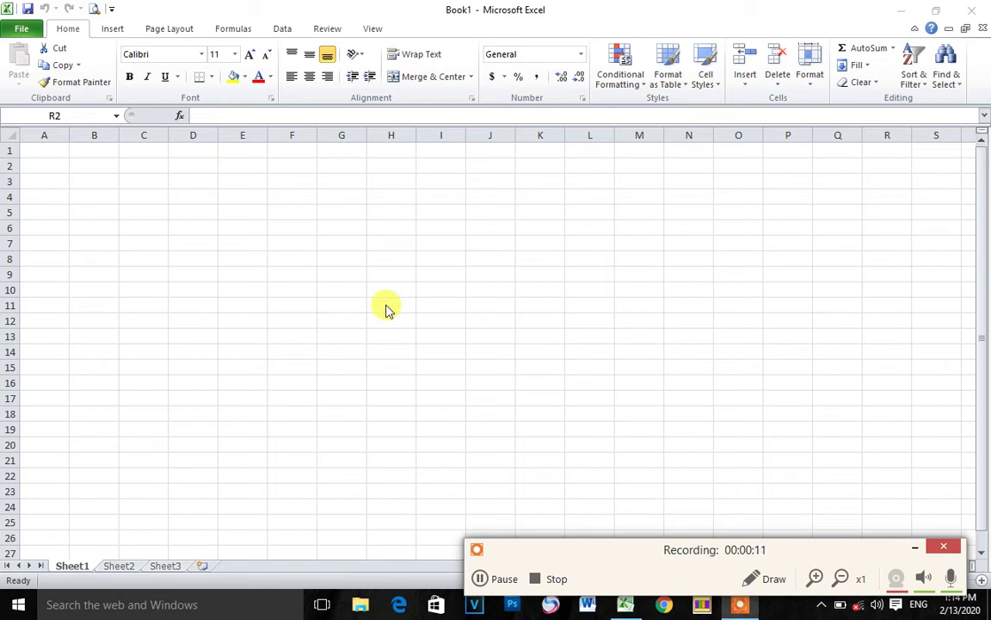
{"action": "left_click", "coordinate": [903, 12]}
{"action": "right_click", "coordinate": [617, 87]}
{"action": "left_click", "coordinate": [658, 133]}
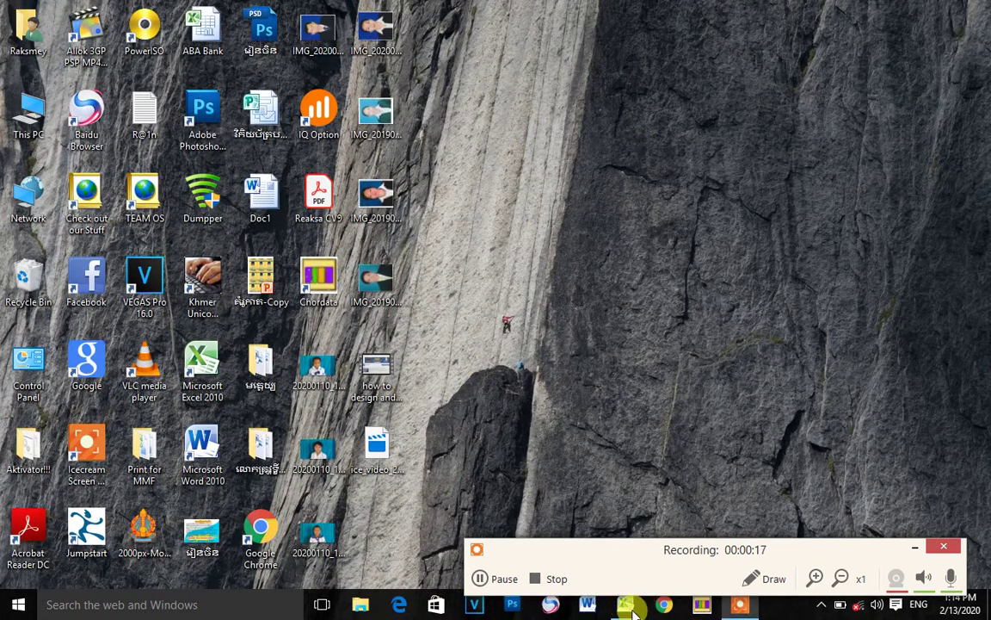
{"action": "left_click", "coordinate": [919, 549]}
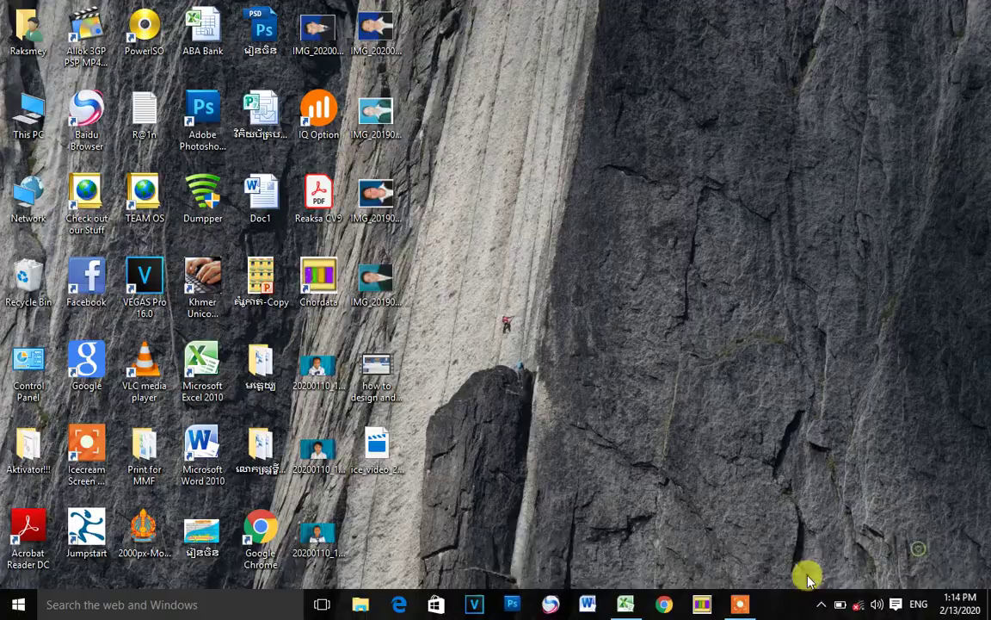
{"action": "left_click", "coordinate": [626, 604]}
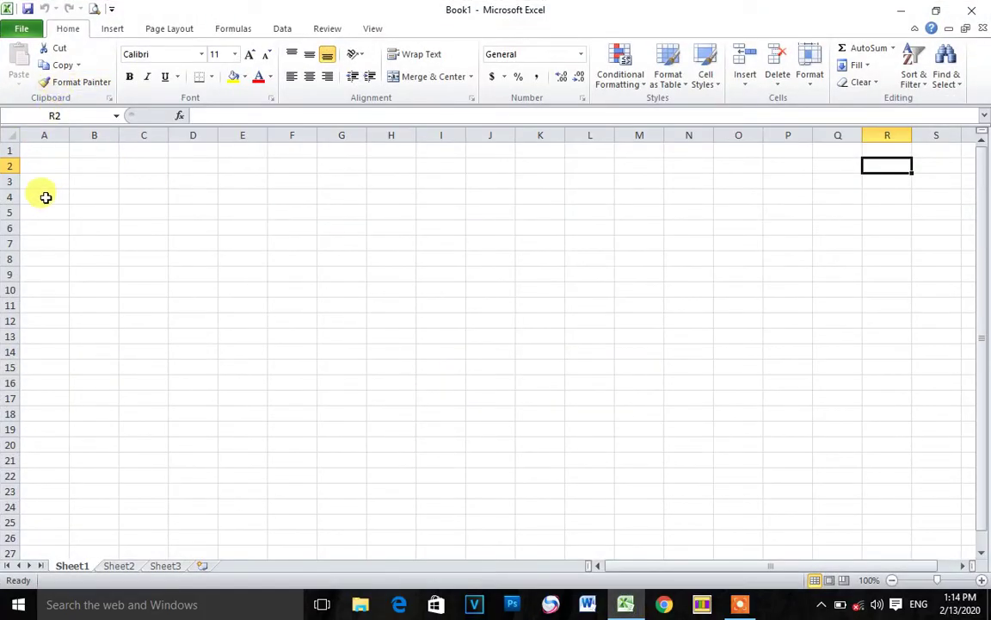
Apply All Borders to A4:H15 to draw the empty 8-by-12 table grid
{"action": "left_click_drag", "start_coordinate": [46, 197], "coordinate": [393, 200]}
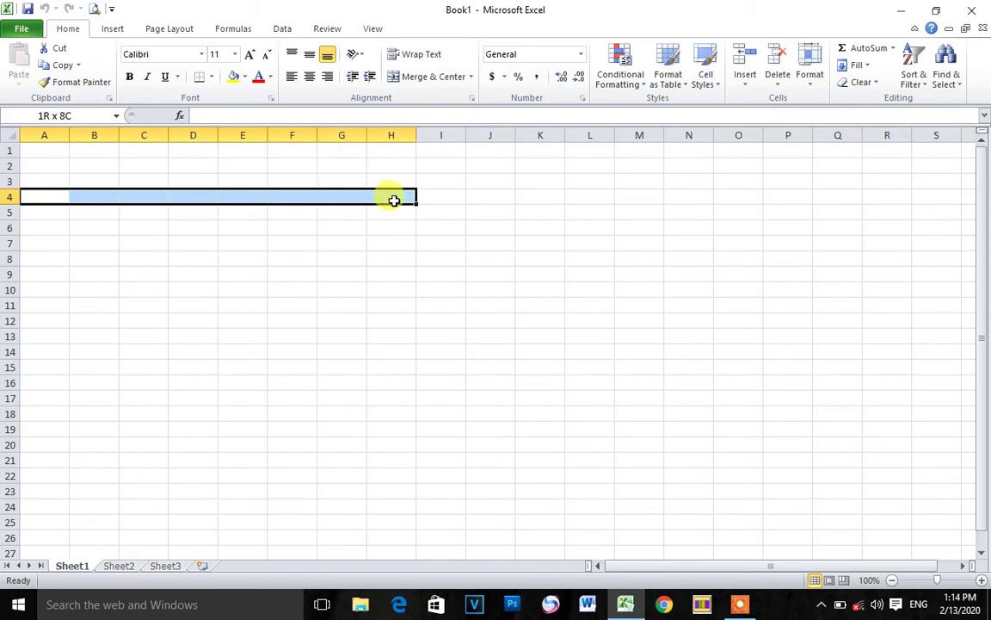
{"action": "left_click_drag", "start_coordinate": [396, 201], "coordinate": [367, 361]}
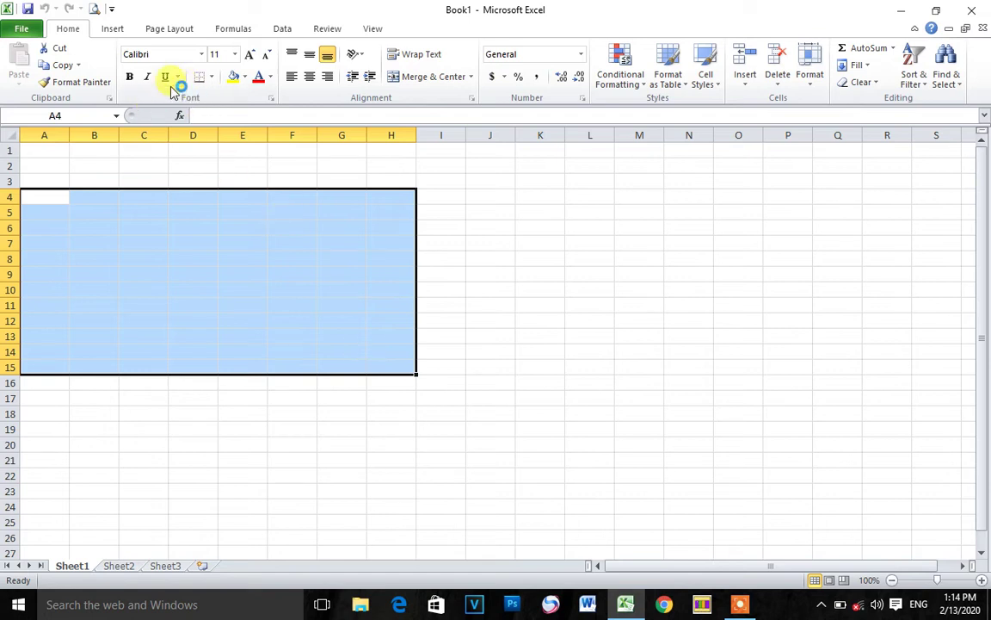
{"action": "left_click", "coordinate": [211, 77]}
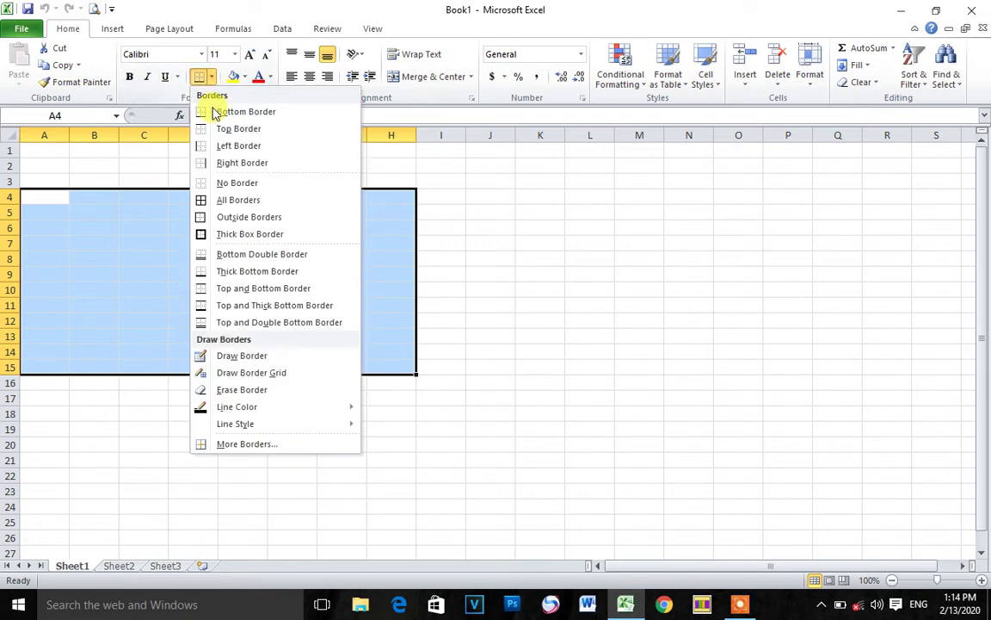
{"action": "left_click", "coordinate": [220, 199]}
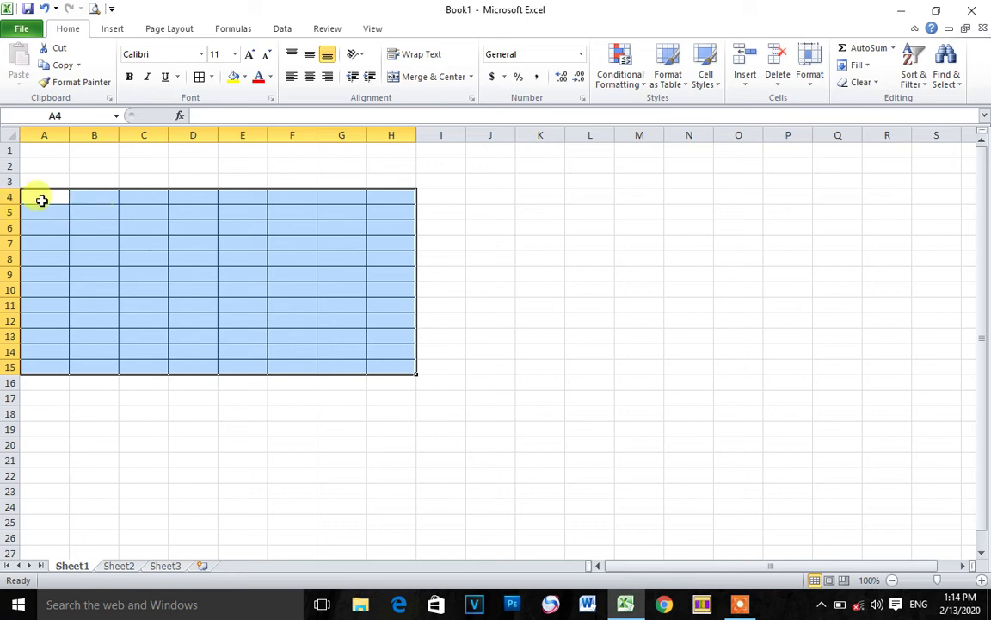
{"action": "left_click", "coordinate": [43, 198]}
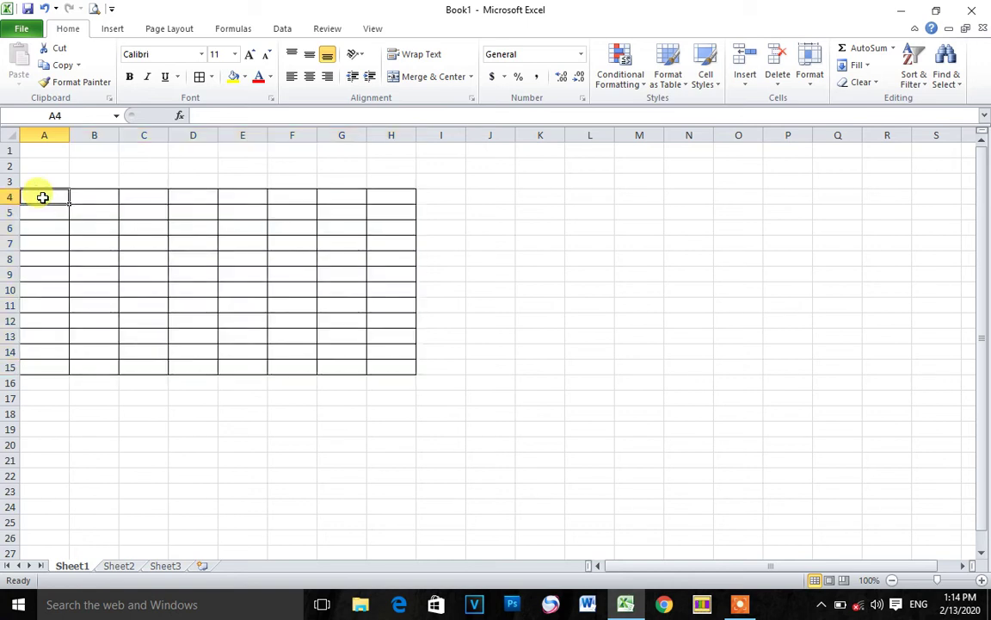
Fill A4 with its number heading and B4 with the student-name heading 'ឈ្មោះសិស្ស'
{"action": "type", "text": "s"}
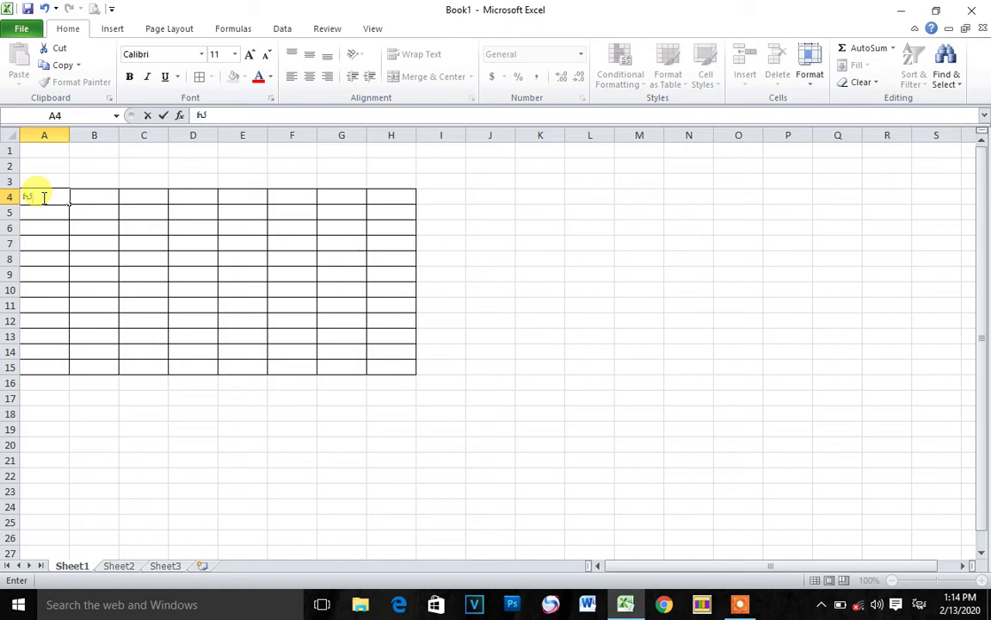
{"action": "key", "text": "BackSpace"}
{"action": "key", "text": "Tab"}
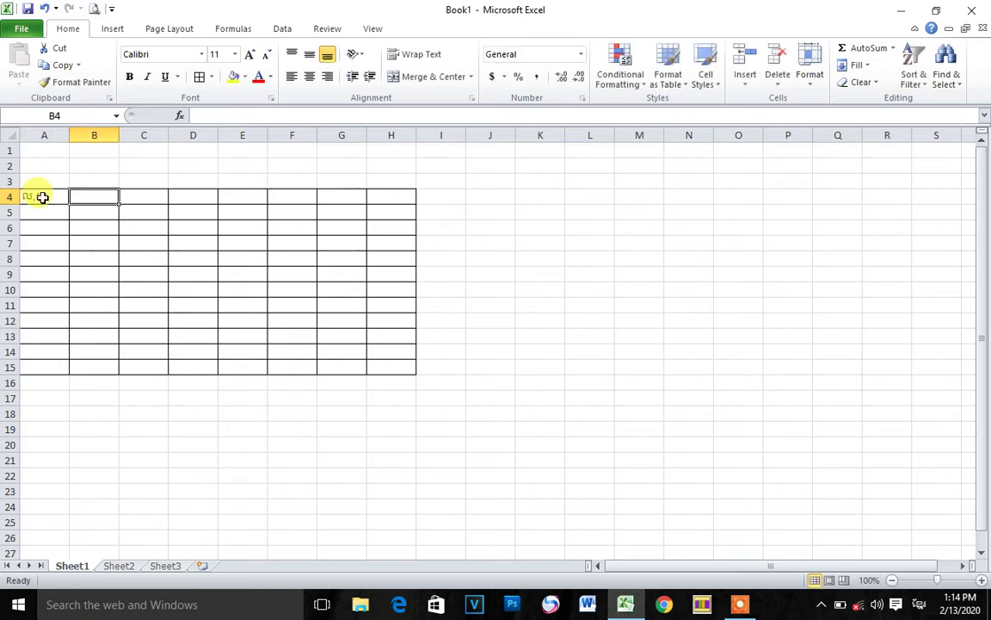
{"action": "type", "text": "ឈ្ម"}
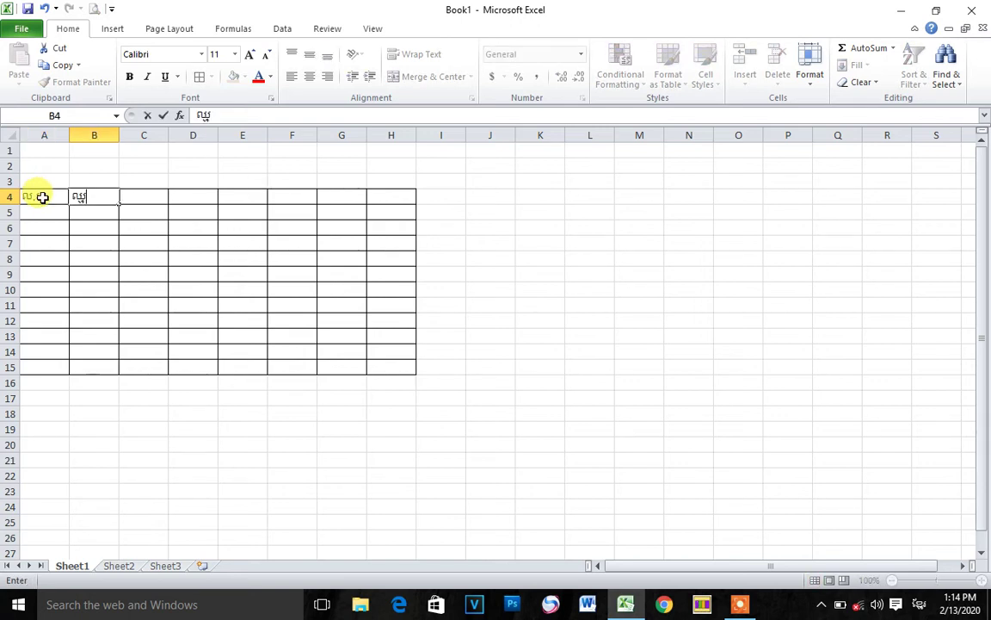
{"action": "type", "text": "ោះសិស្ស"}
{"action": "key", "text": "Tab"}
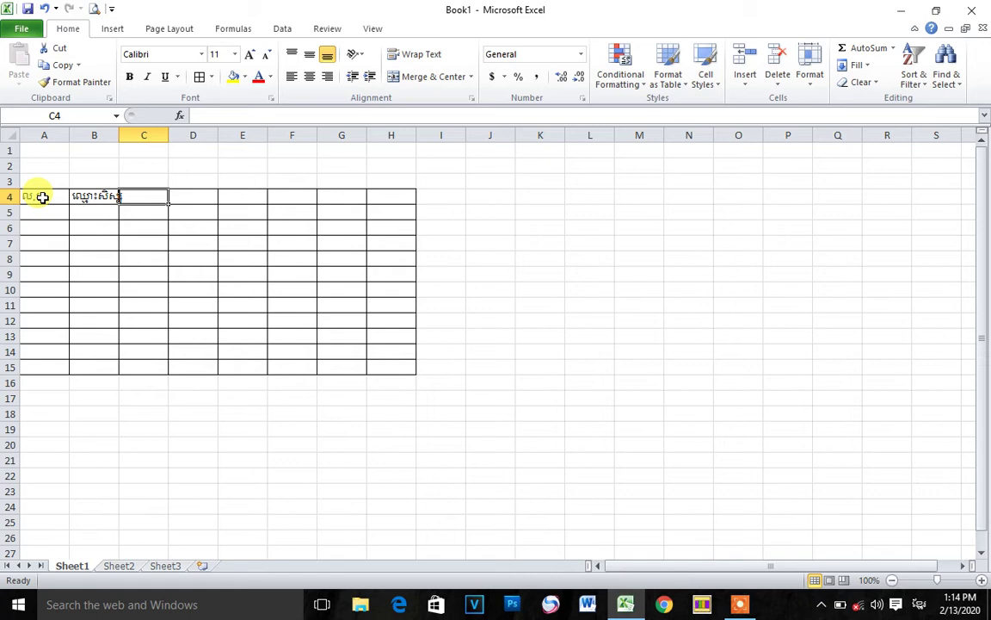
Type the Khmer subject headings across C4 through G4
{"action": "type", "text": "កាណិក"}
{"action": "key", "text": "Tab"}
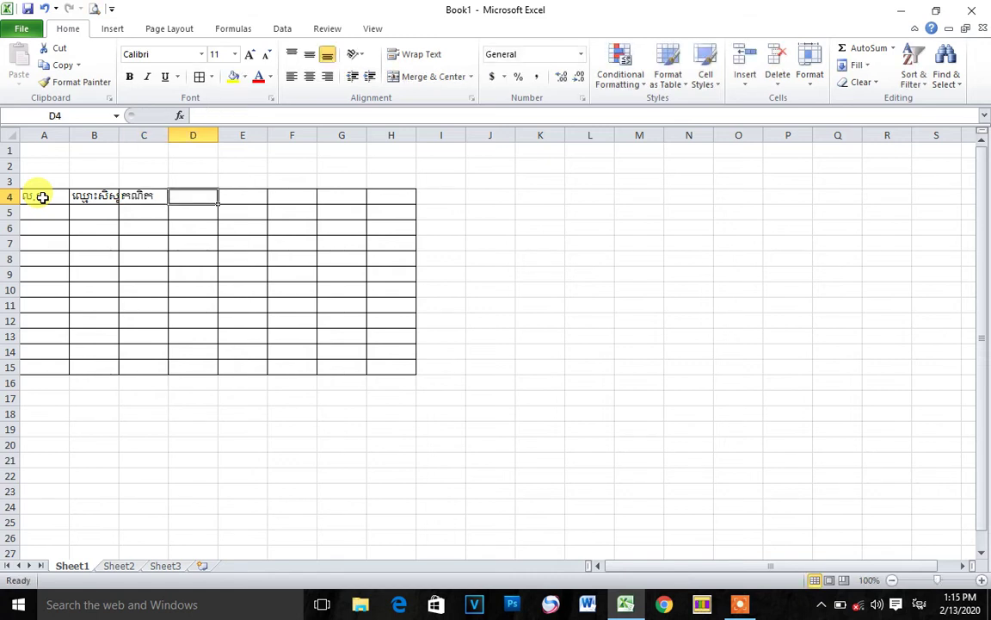
{"action": "type", "text": "ភ"}
{"action": "type", "text": "មែរ"}
{"action": "key", "text": "Tab"}
{"action": "type", "text": "ះ"}
{"action": "type", "text": "រូប"}
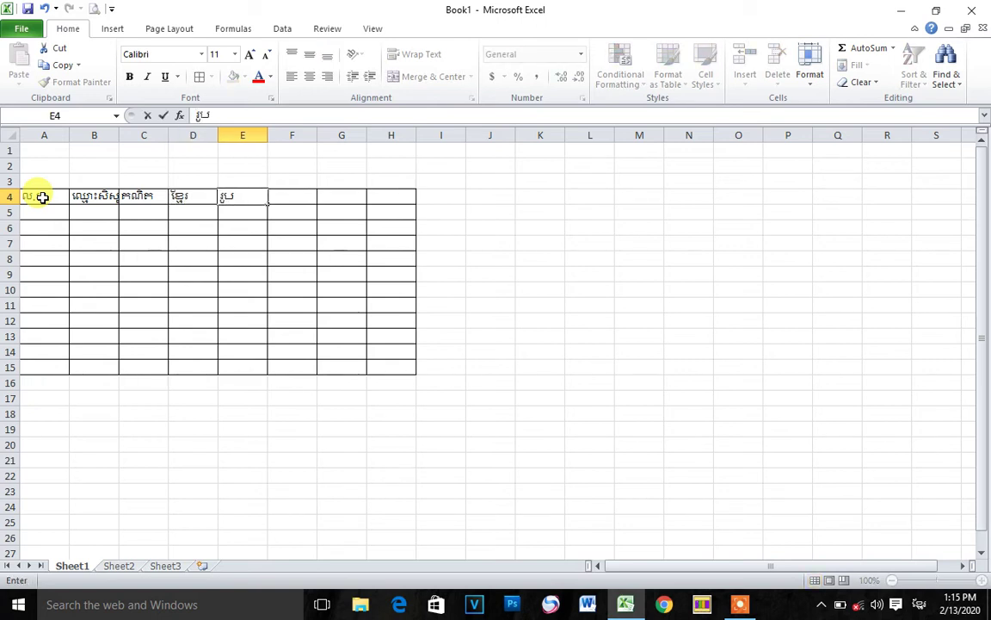
{"action": "key", "text": "Tab"}
{"action": "type", "text": "ក"}
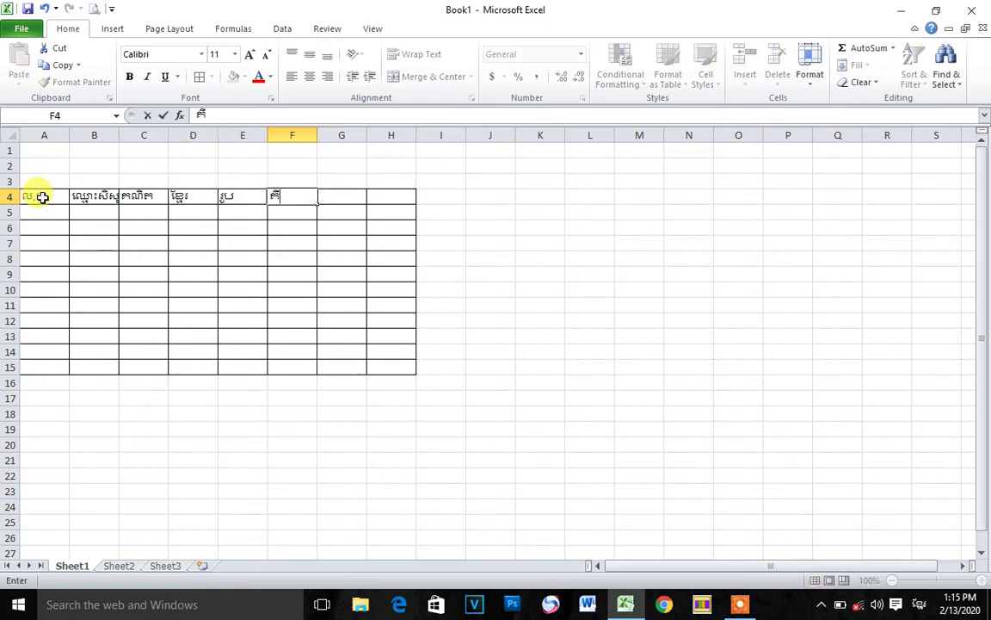
{"action": "key", "text": "Tab"}
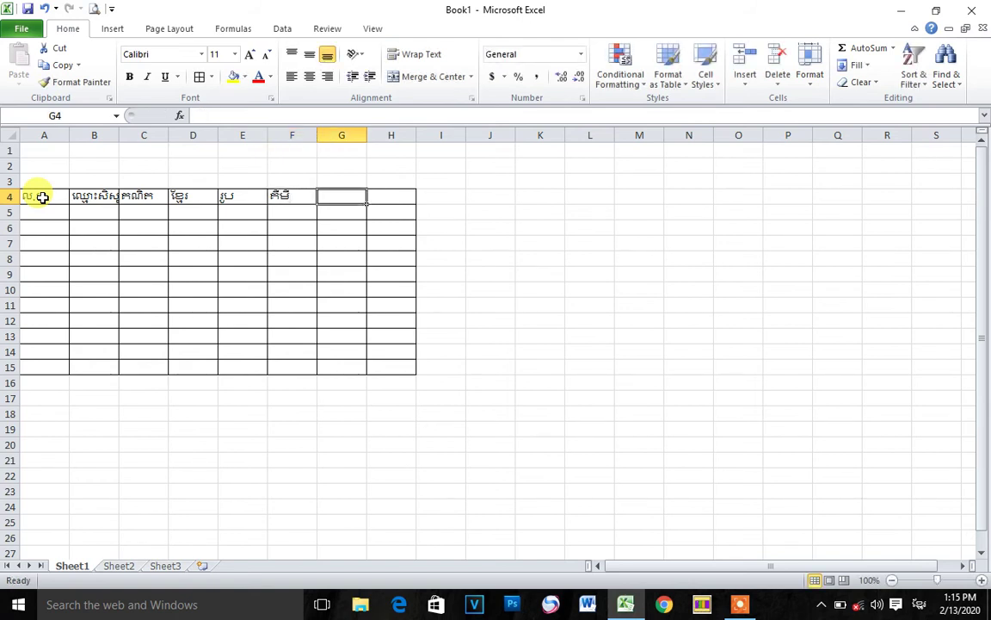
{"action": "type", "text": "រ"}
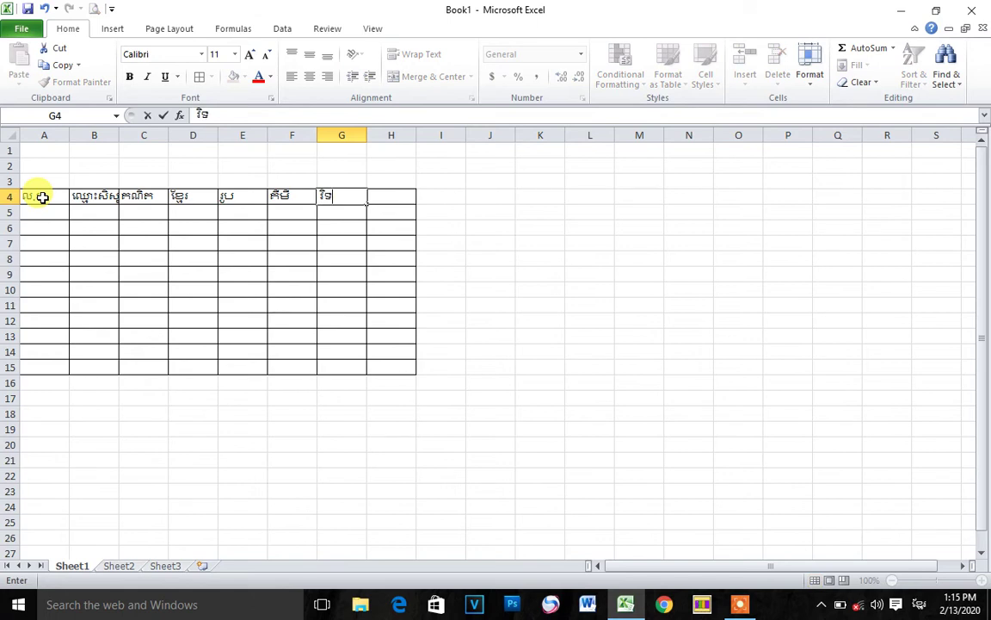
{"action": "type", "text": "សាស្រ"}
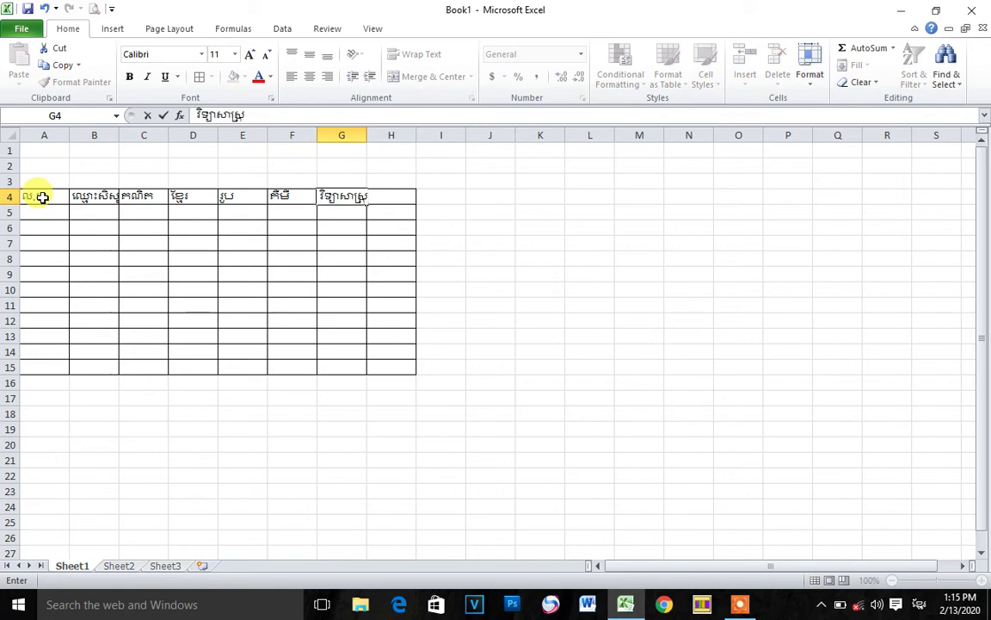
Autofit columns B and G to fit their headings
{"action": "left_click", "coordinate": [114, 135]}
{"action": "double_click", "coordinate": [119, 135]}
{"action": "left_click", "coordinate": [135, 198]}
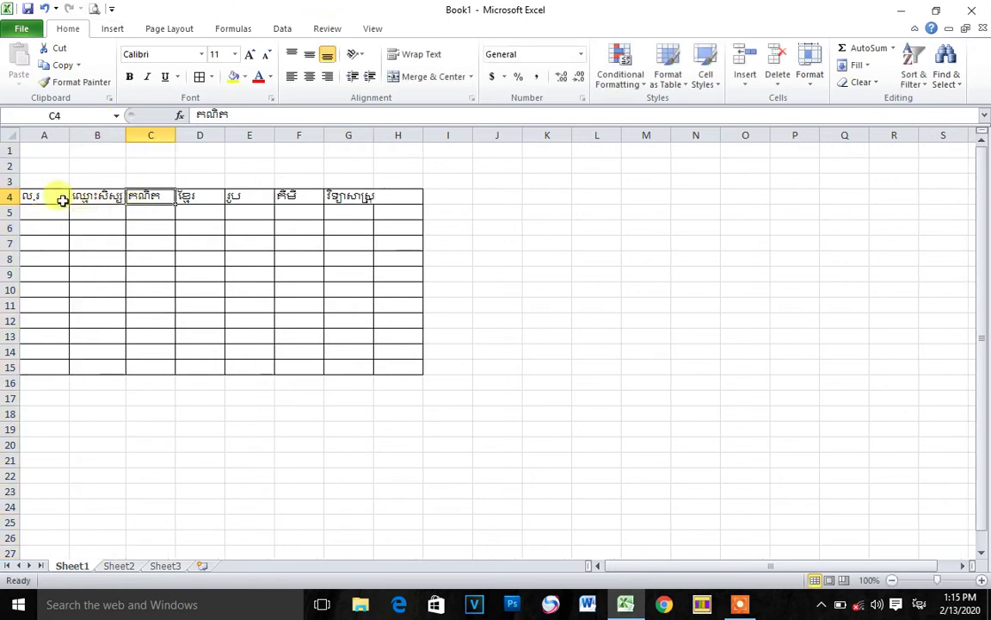
{"action": "left_click_drag", "start_coordinate": [38, 197], "coordinate": [399, 200]}
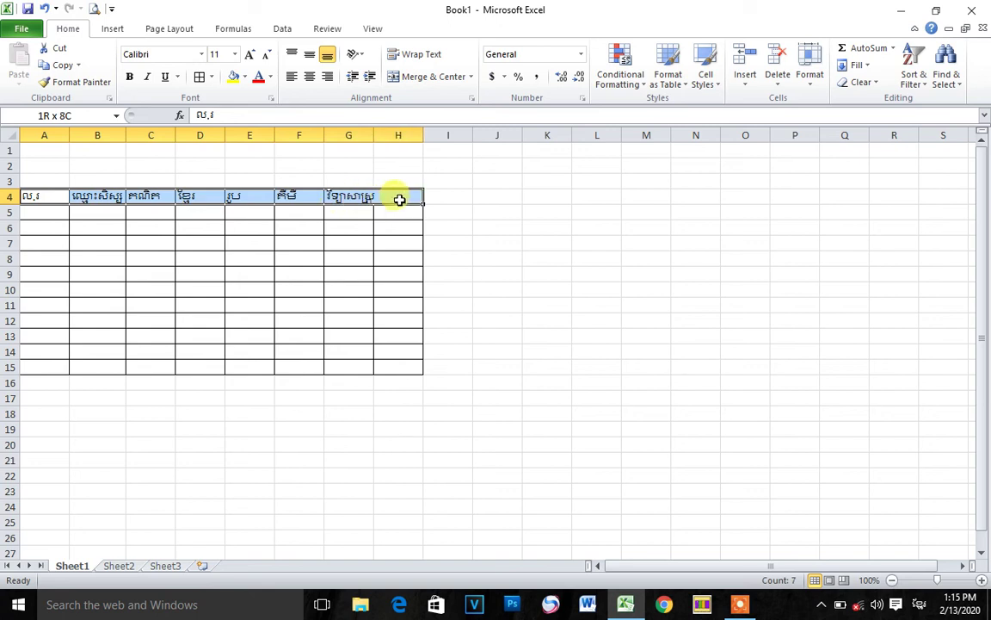
{"action": "left_click", "coordinate": [391, 197]}
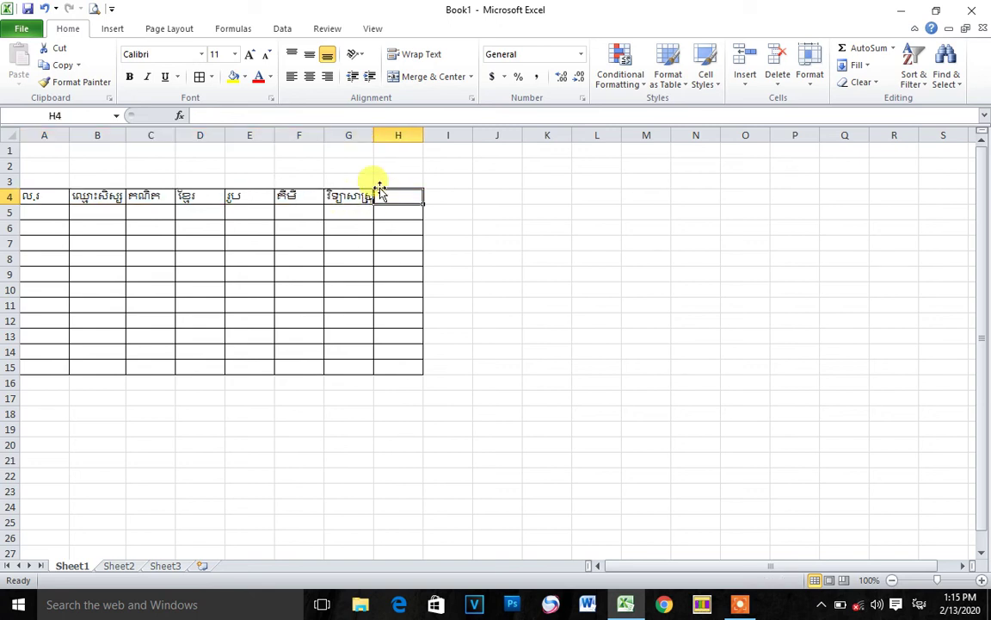
{"action": "double_click", "coordinate": [374, 135]}
Enter the Khmer total-score heading in H4
{"action": "double_click", "coordinate": [387, 195]}
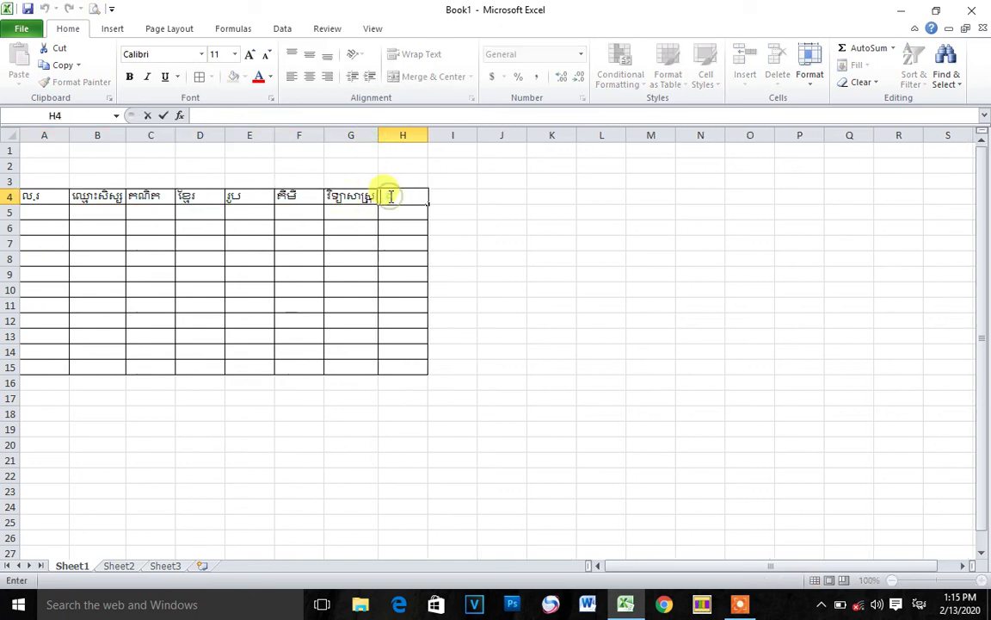
{"action": "type", "text": "ពិន្ទស"}
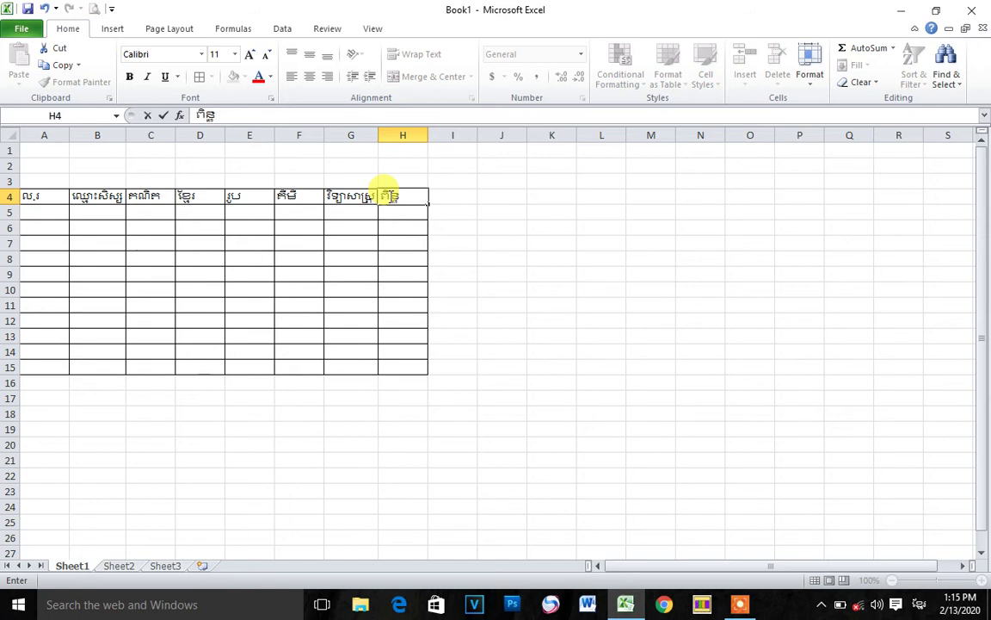
{"action": "type", "text": "រុប"}
{"action": "key", "text": "Return"}
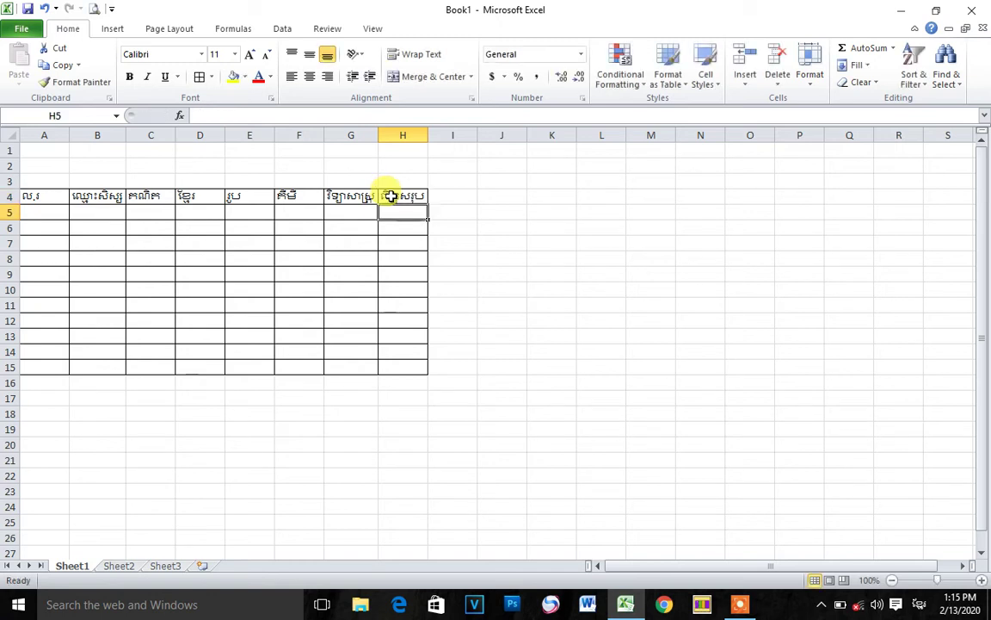
Narrow column A to 4.14, enter 1 in A5, and open Format Cells for A5:A15
{"action": "left_click", "coordinate": [44, 209]}
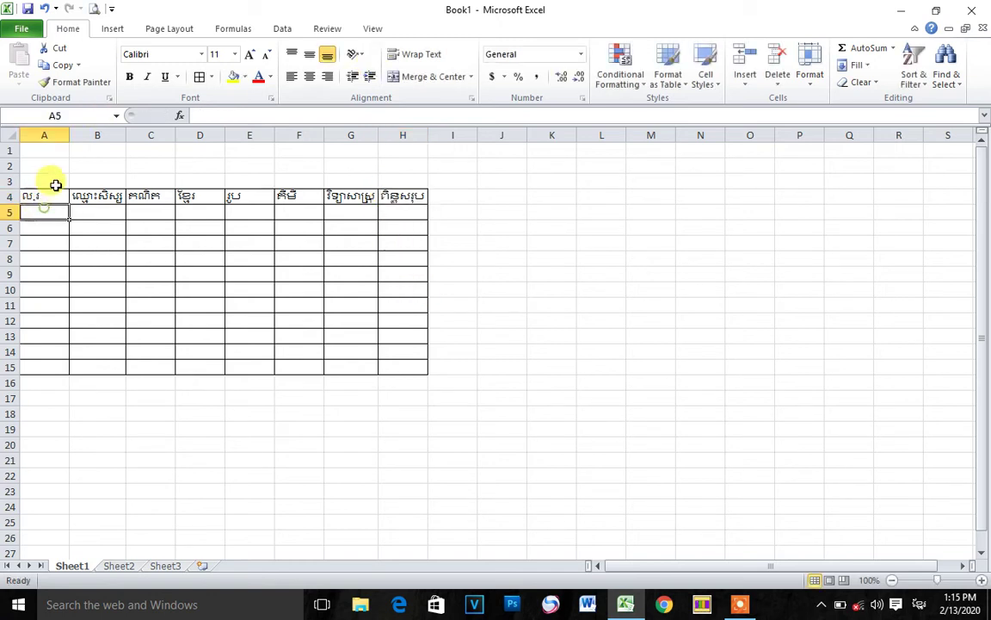
{"action": "left_click_drag", "start_coordinate": [69, 135], "coordinate": [45, 136]}
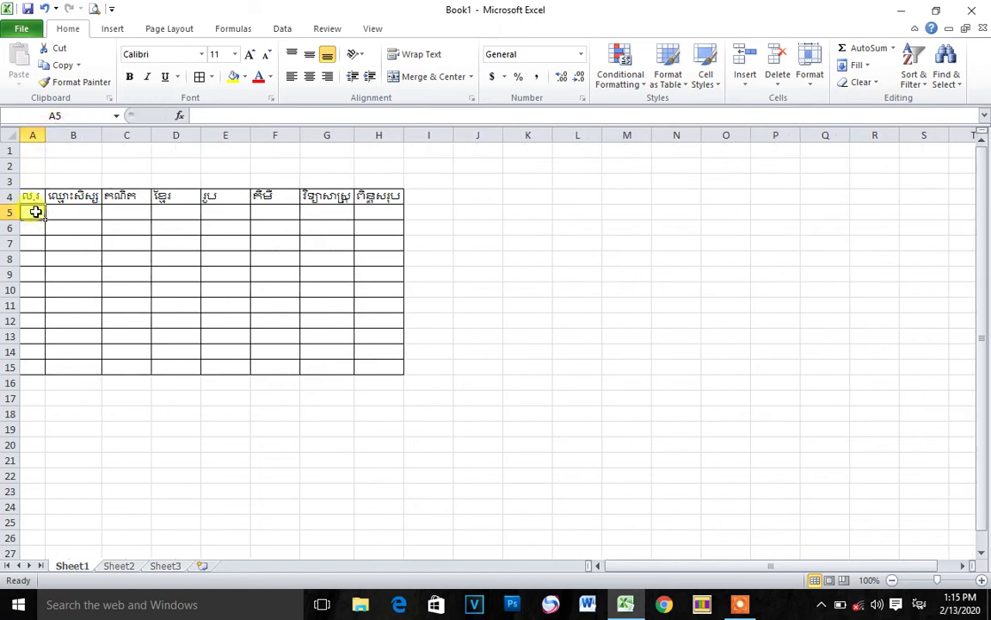
{"action": "key", "text": "alt+shift"}
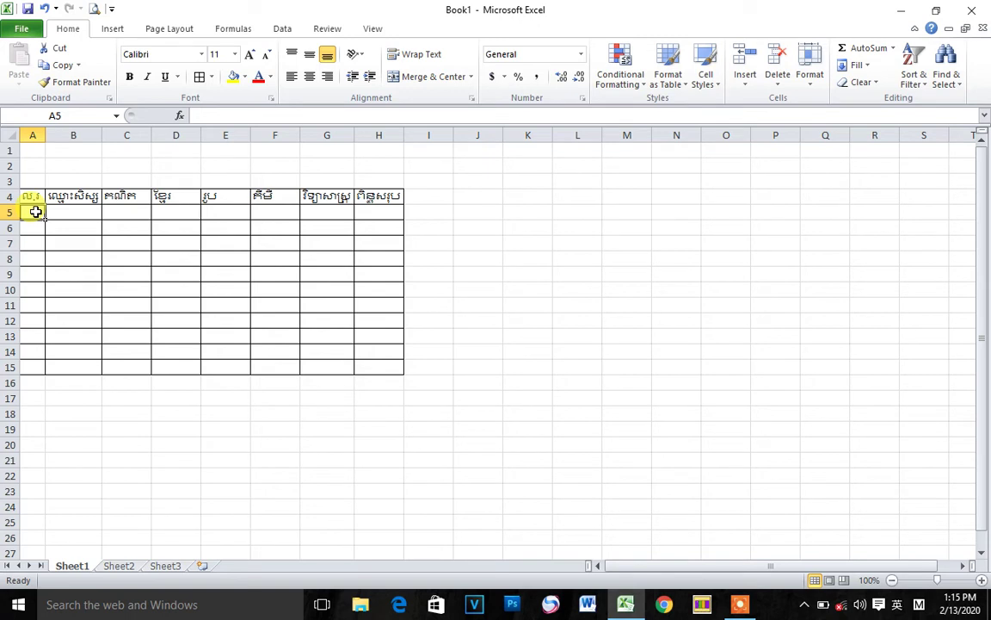
{"action": "key", "text": "alt+shift"}
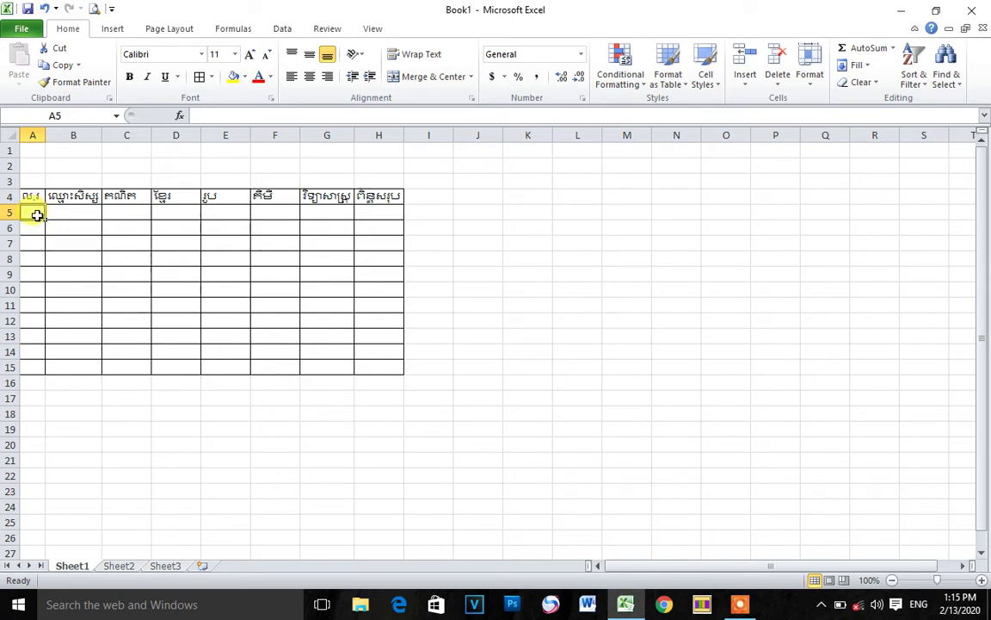
{"action": "type", "text": "1"}
{"action": "left_click", "coordinate": [35, 226]}
{"action": "left_click_drag", "start_coordinate": [35, 212], "coordinate": [34, 362]}
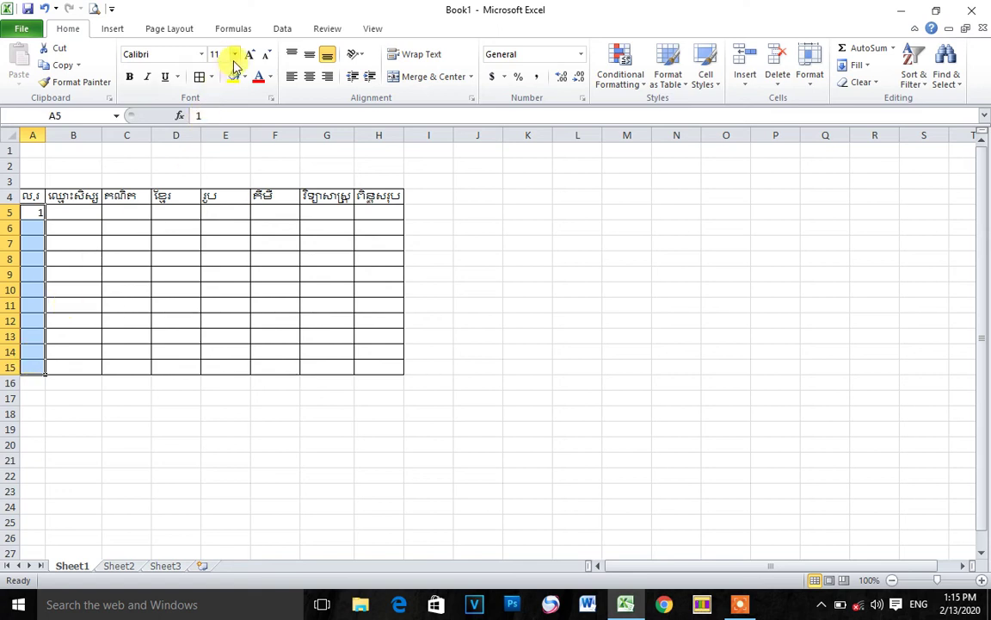
{"action": "left_click", "coordinate": [582, 99]}
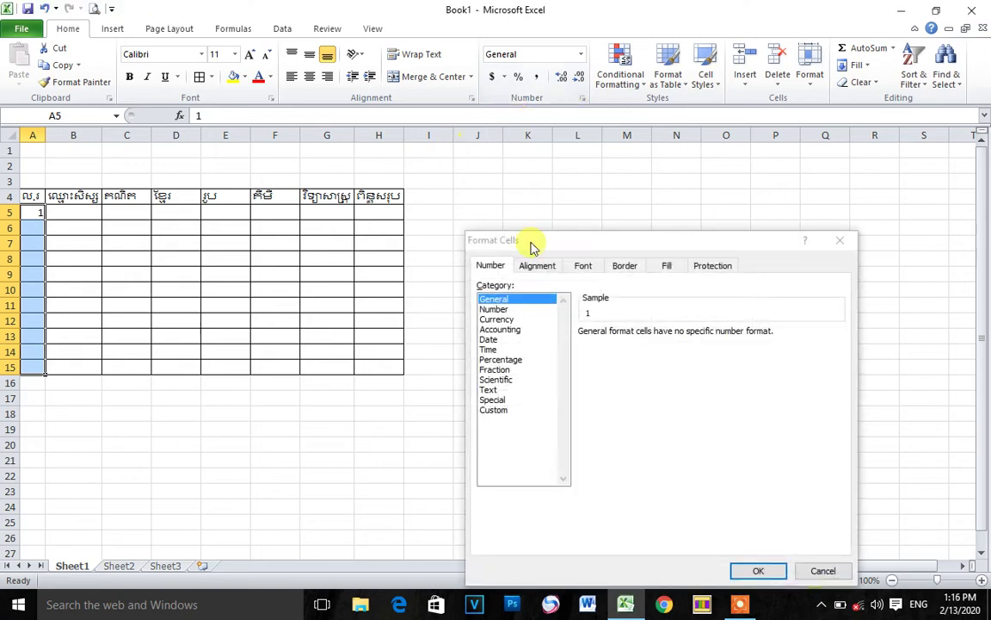
Apply the custom number format 00 to A5:A15 so A5 shows 01
{"action": "left_click", "coordinate": [496, 411]}
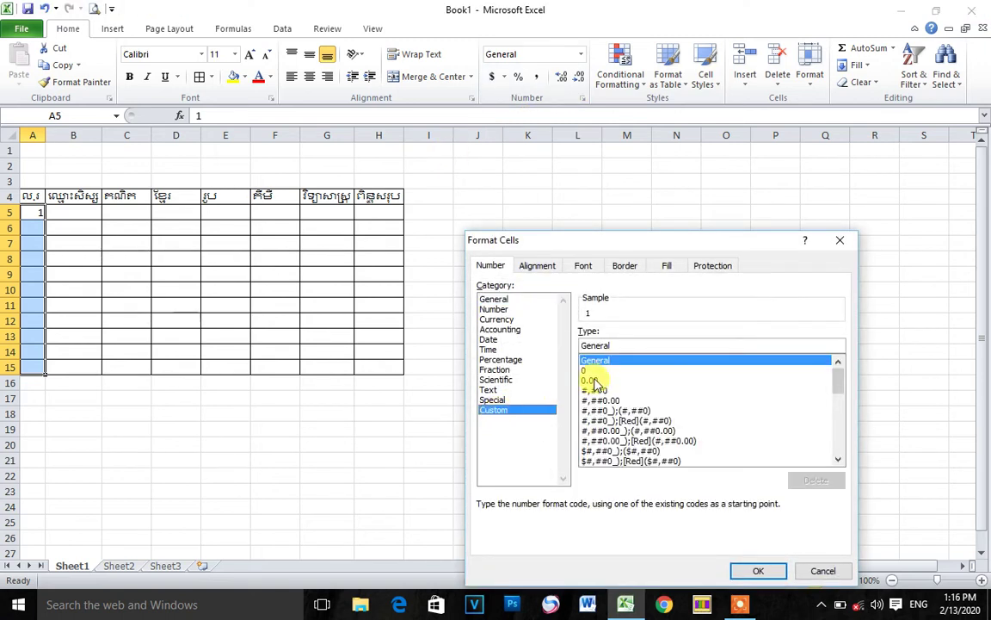
{"action": "left_click", "coordinate": [586, 371]}
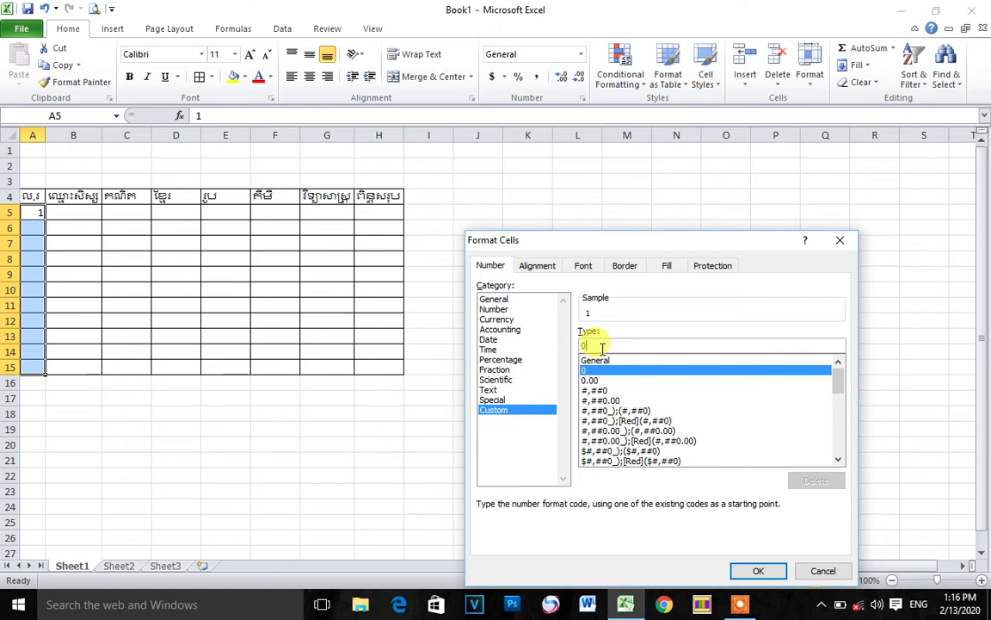
{"action": "type", "text": "0"}
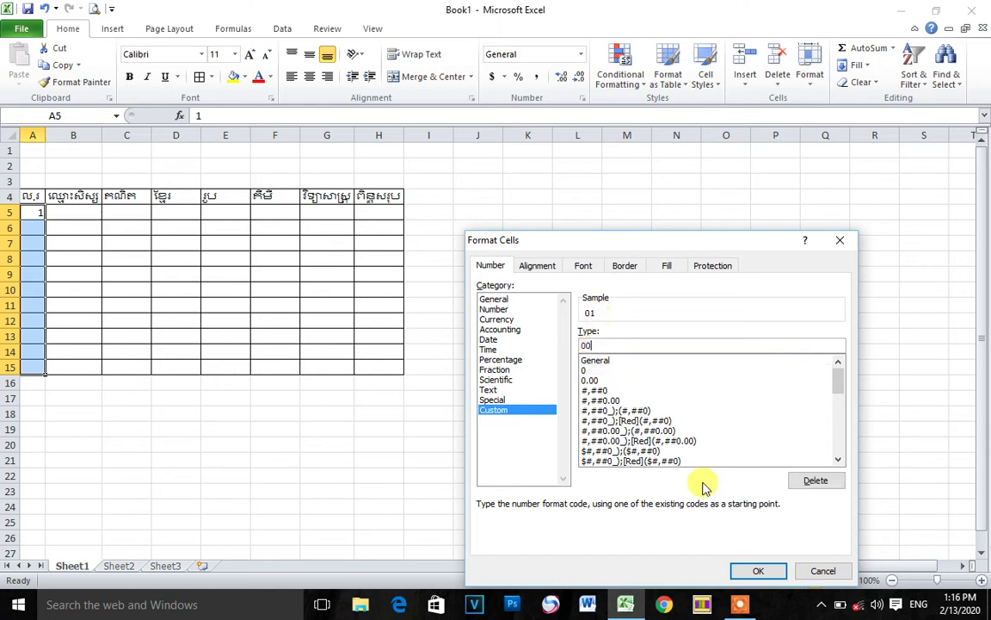
{"action": "left_click", "coordinate": [760, 572]}
{"action": "left_click", "coordinate": [38, 213]}
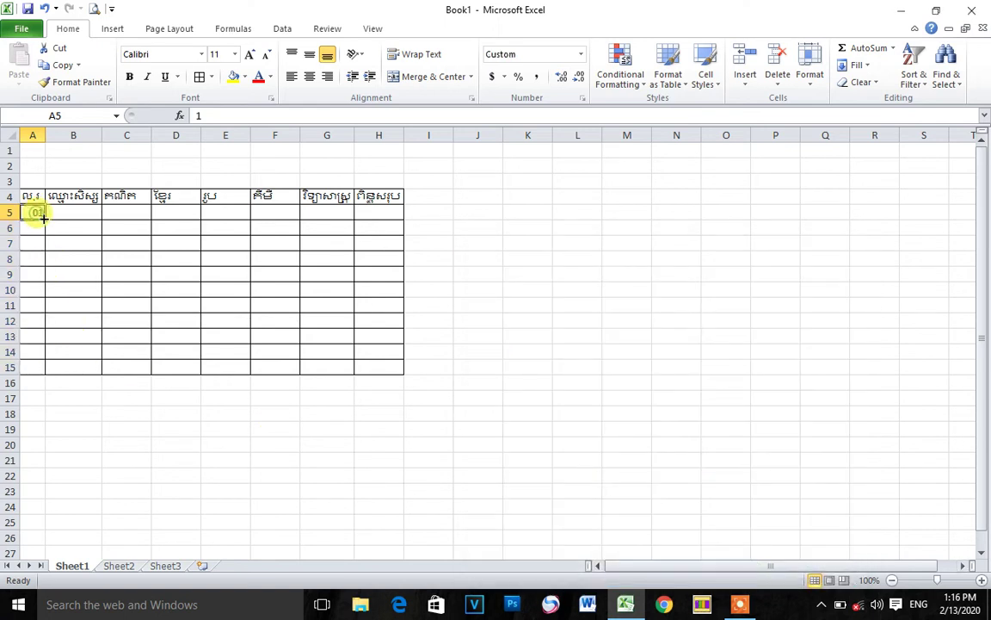
Fill the series 01 to 11 down A5:A15 with Auto Fill's Fill Series option
{"action": "left_click_drag", "start_coordinate": [43, 218], "coordinate": [39, 370]}
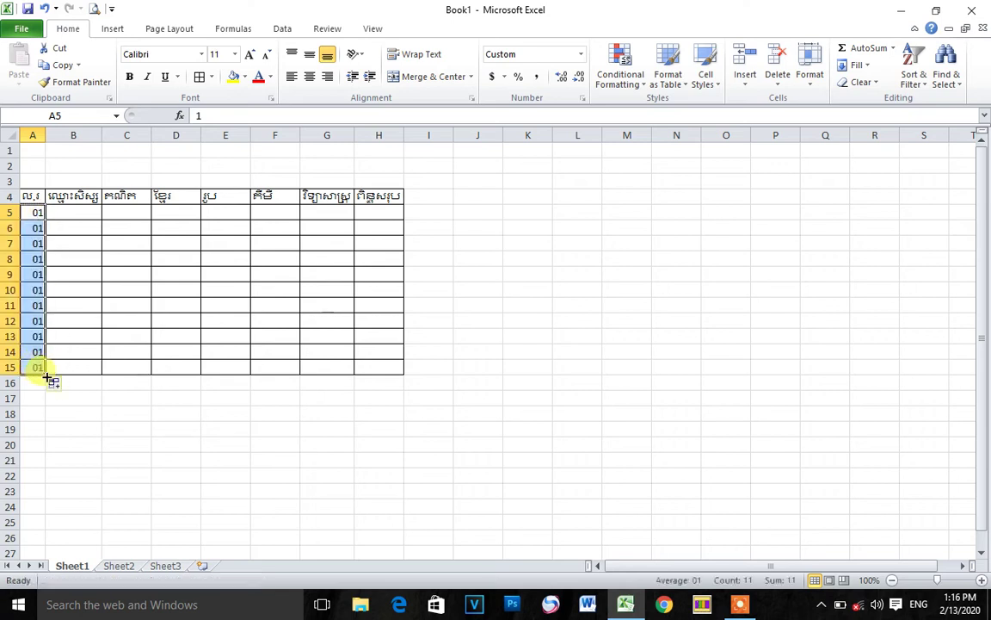
{"action": "left_click", "coordinate": [60, 384]}
{"action": "left_click", "coordinate": [82, 420]}
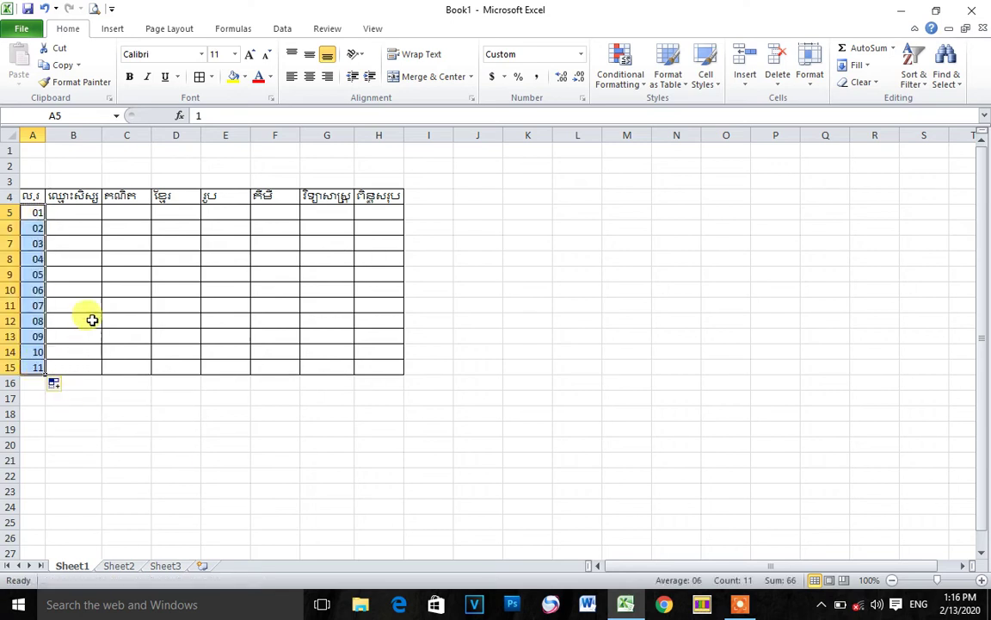
{"action": "left_click", "coordinate": [76, 214]}
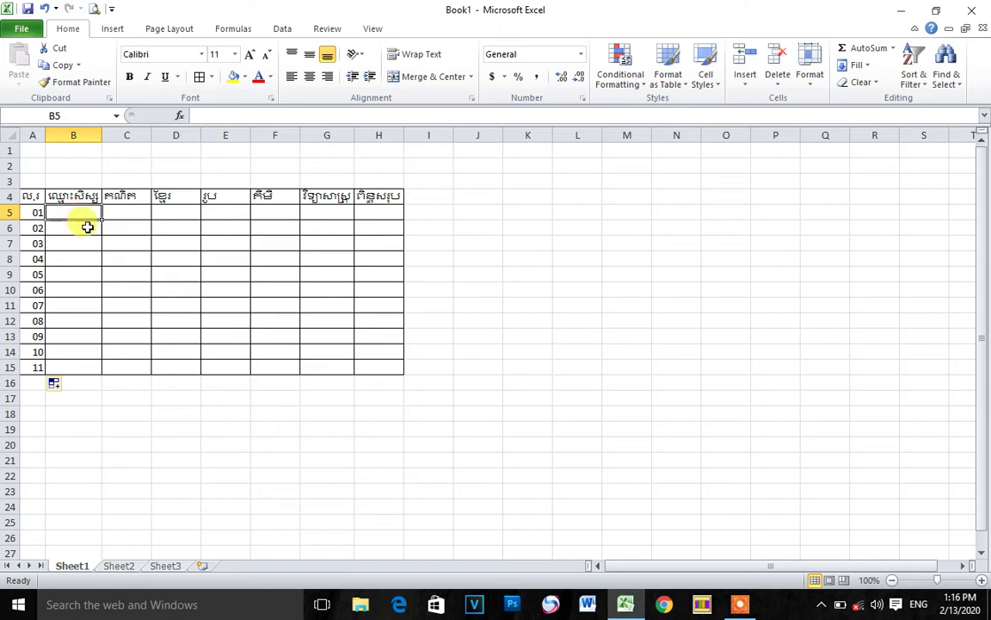
{"action": "left_click", "coordinate": [119, 213]}
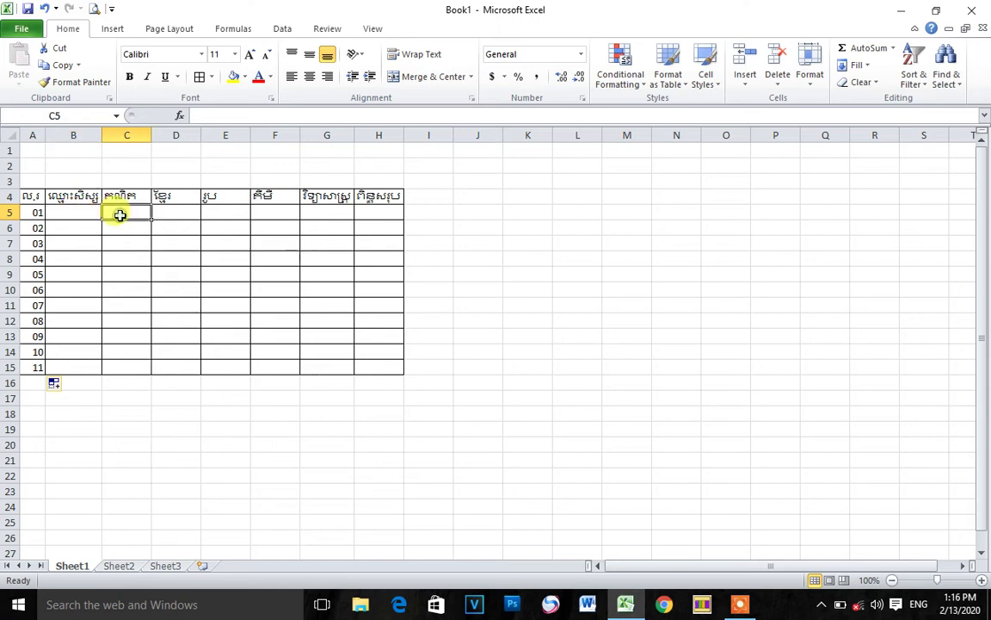
{"action": "left_click", "coordinate": [86, 214]}
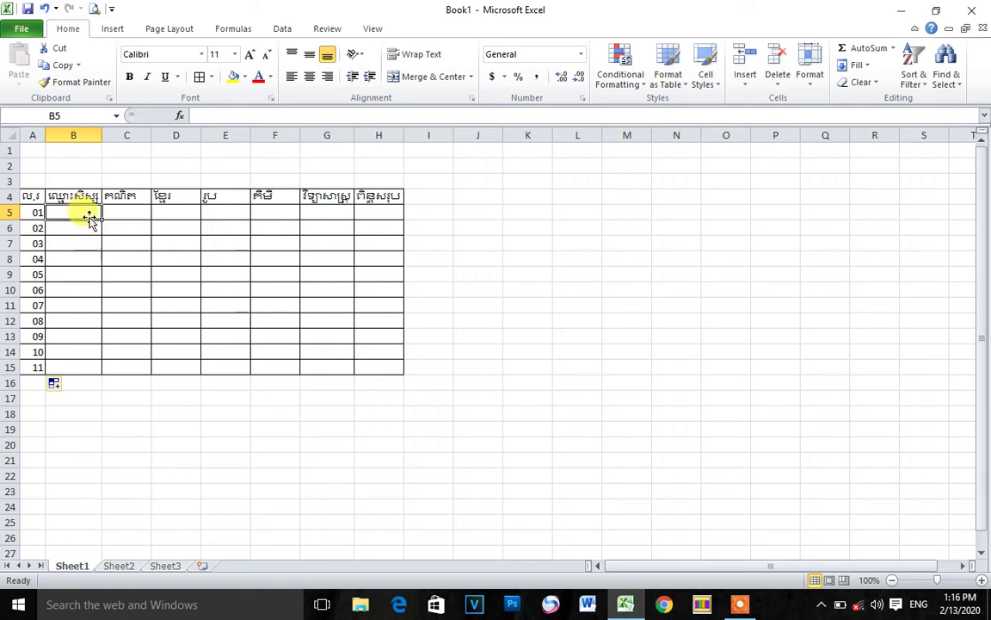
Enter the names a, b, c and d down B5:B8
{"action": "type", "text": "a"}
{"action": "key", "text": "Return"}
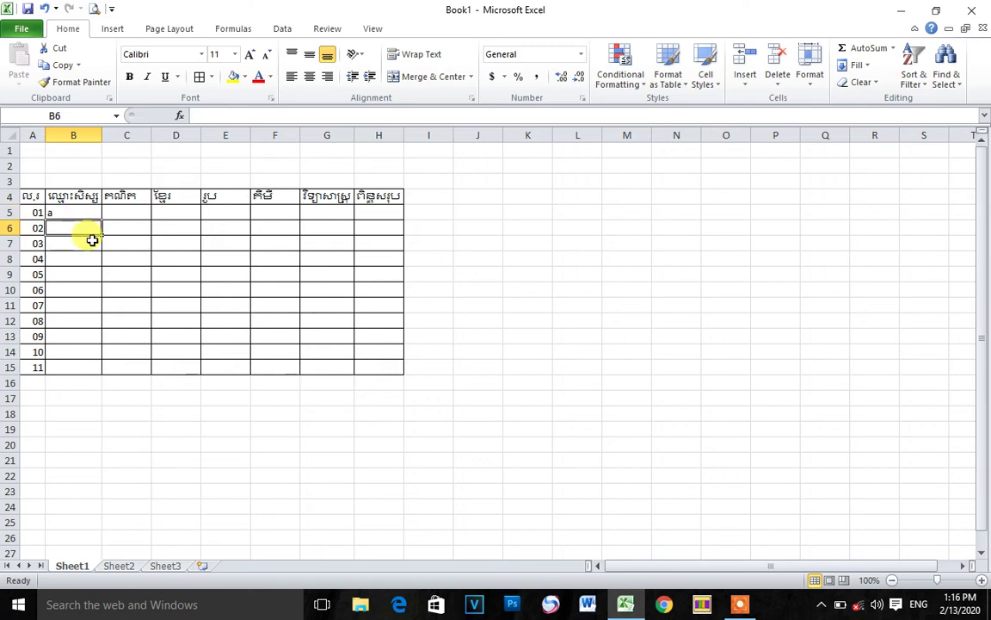
{"action": "type", "text": "b"}
{"action": "key", "text": "Return"}
{"action": "type", "text": "c"}
{"action": "key", "text": "Return"}
{"action": "type", "text": "d"}
{"action": "key", "text": "Return"}
Enter the names e, f, g, h, i, l and k down B9:B15
{"action": "type", "text": "f"}
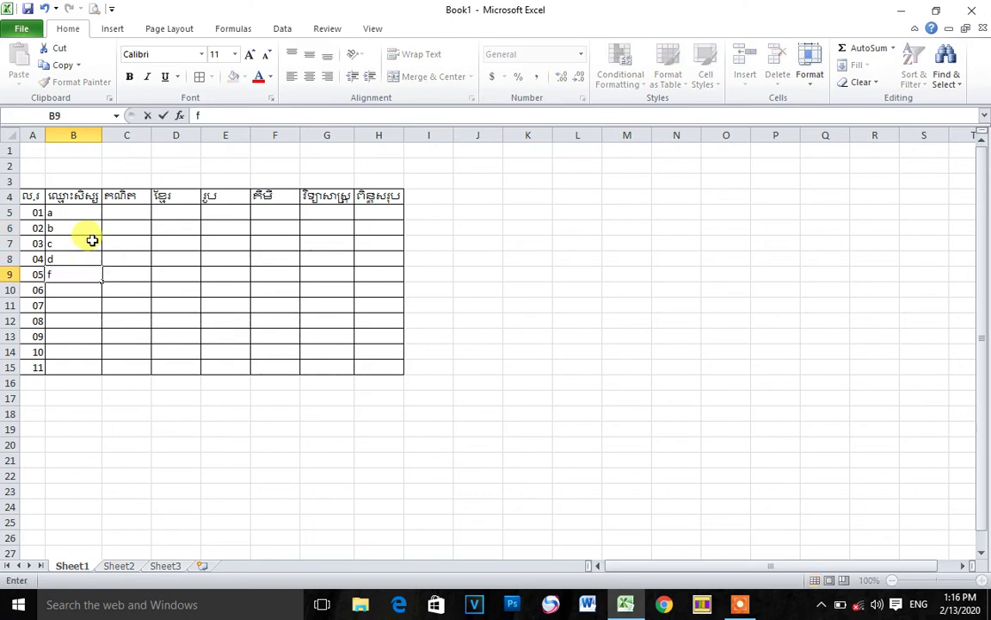
{"action": "type", "text": "e"}
{"action": "key", "text": "Return"}
{"action": "type", "text": "f"}
{"action": "key", "text": "Return"}
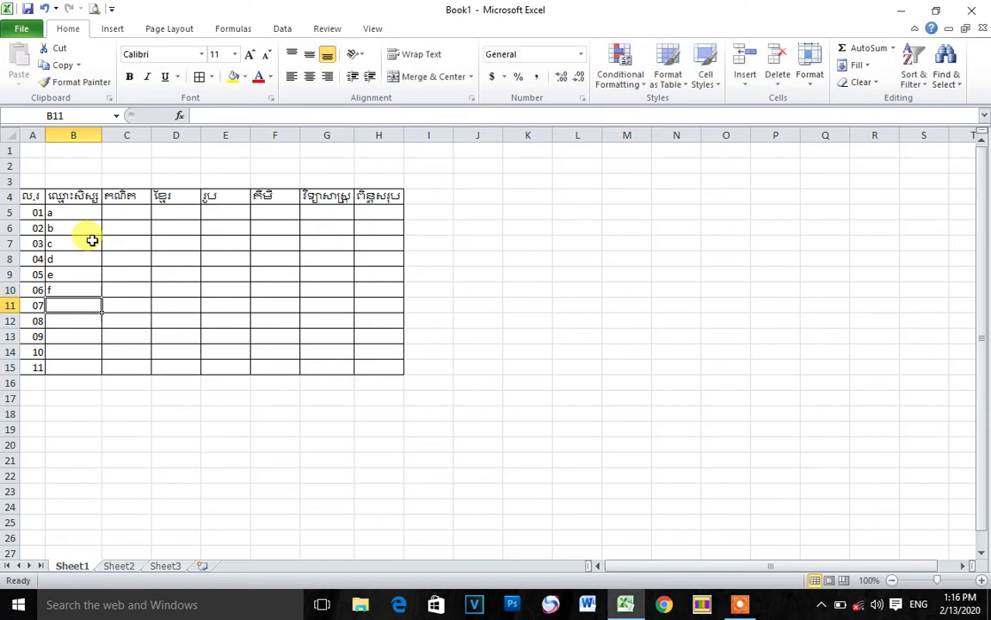
{"action": "type", "text": "g"}
{"action": "key", "text": "Return"}
{"action": "type", "text": "h"}
{"action": "key", "text": "Return"}
{"action": "type", "text": "i"}
{"action": "key", "text": "Return"}
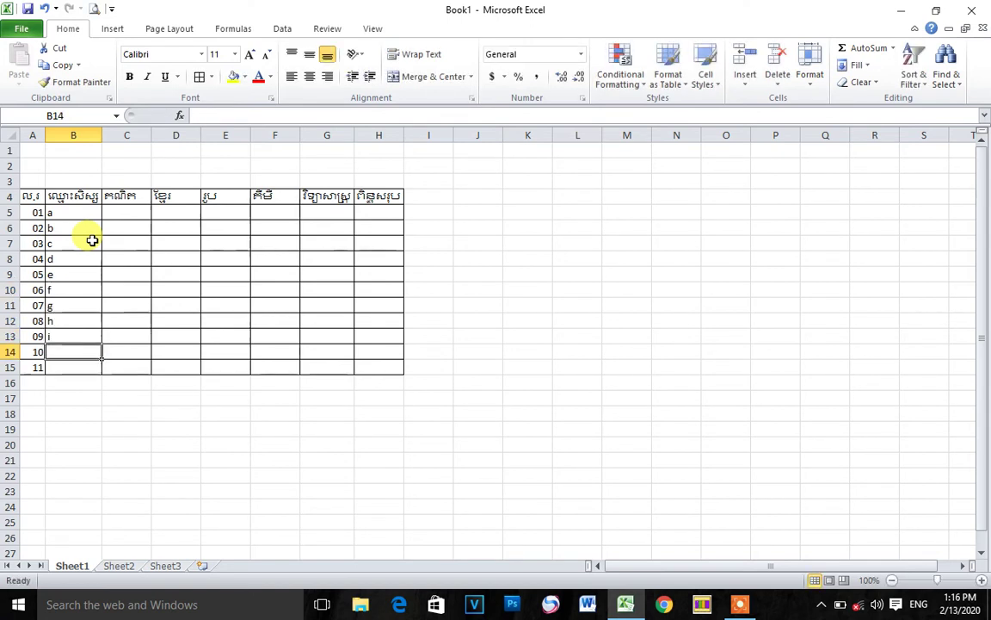
{"action": "type", "text": "l"}
{"action": "key", "text": "Return"}
{"action": "type", "text": "k"}
{"action": "key", "text": "Return"}
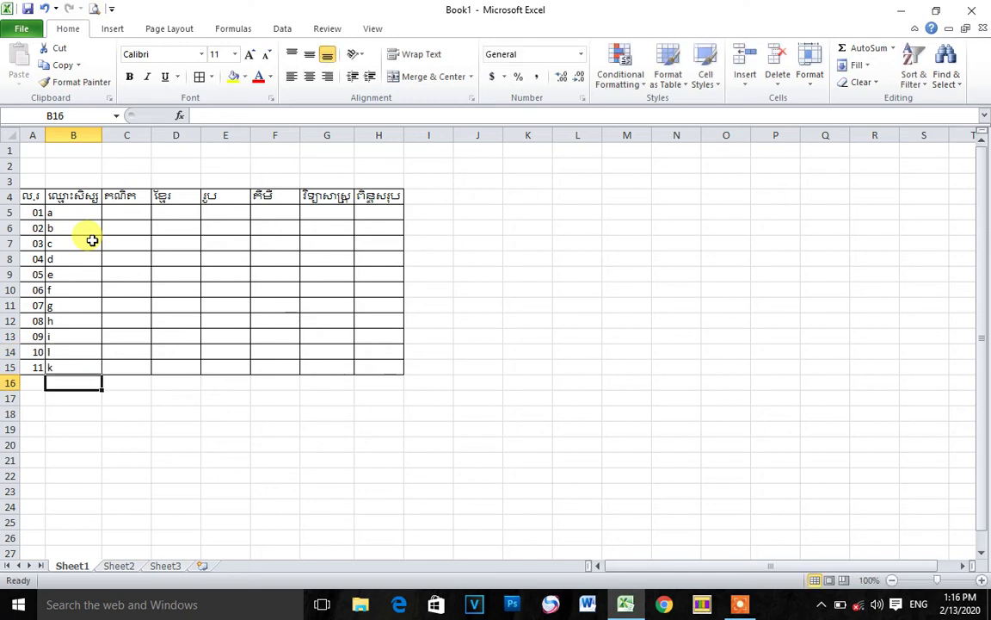
Center A5:H15 both horizontally and vertically
{"action": "mouse_move", "coordinate": [27, 212]}
{"action": "left_mouse_down"}
{"action": "mouse_move", "coordinate": [359, 318]}
{"action": "mouse_move", "coordinate": [376, 365]}
{"action": "left_mouse_up"}
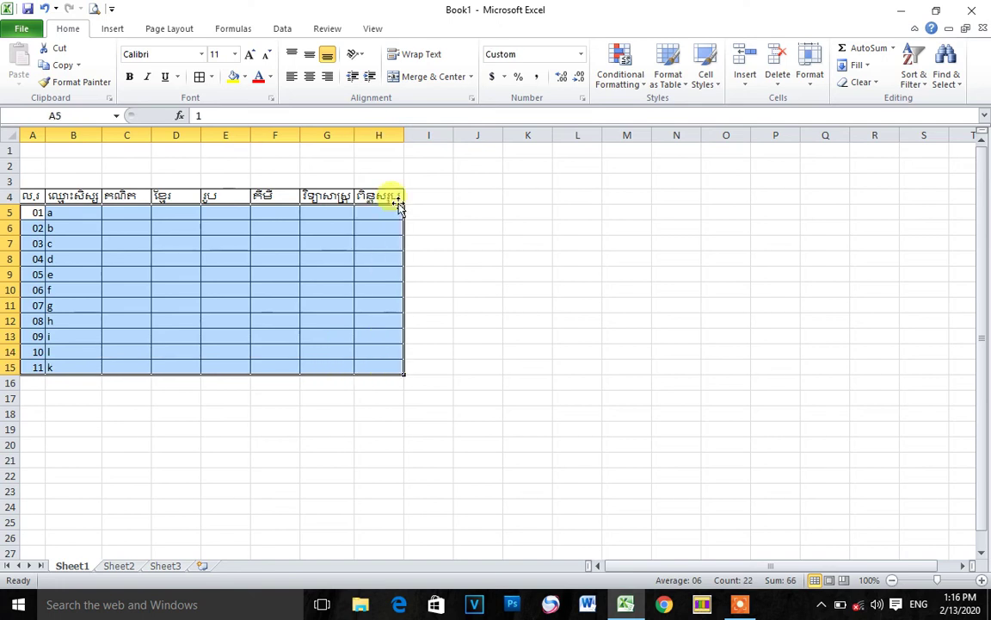
{"action": "left_click", "coordinate": [312, 77]}
{"action": "left_click", "coordinate": [309, 54]}
{"action": "left_click", "coordinate": [179, 245]}
Enter the first score, 10, in C5
{"action": "left_click", "coordinate": [128, 214]}
{"action": "type", "text": "10"}
{"action": "key", "text": "Return"}
{"action": "left_click", "coordinate": [126, 214]}
{"action": "key", "text": "Right"}
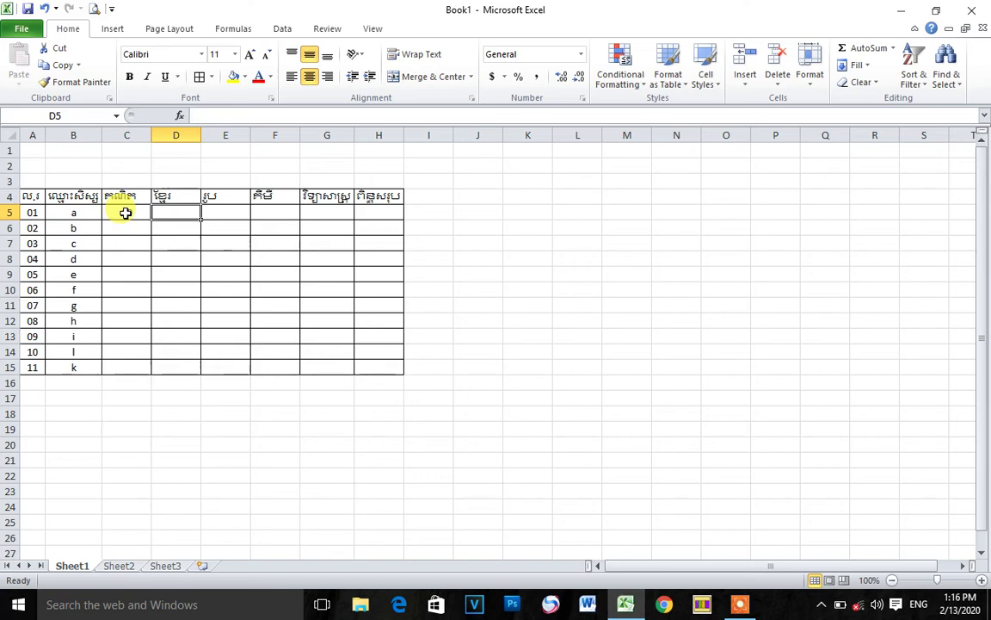
Enter student a's remaining scores 8, 6, 8 and 5 in D5:G5
{"action": "type", "text": "8"}
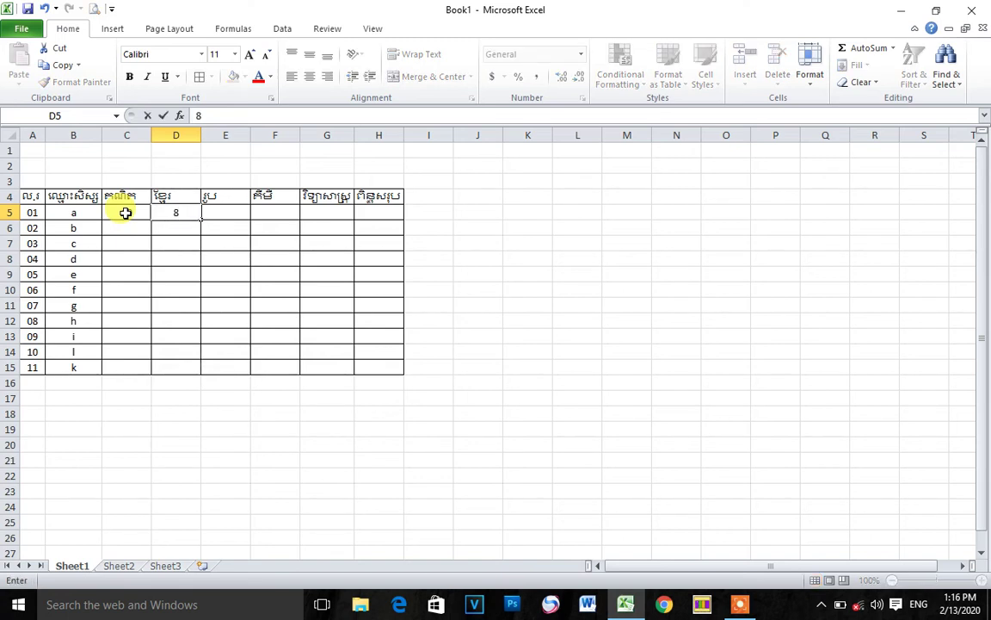
{"action": "key", "text": "Right"}
{"action": "type", "text": "6"}
{"action": "key", "text": "Right"}
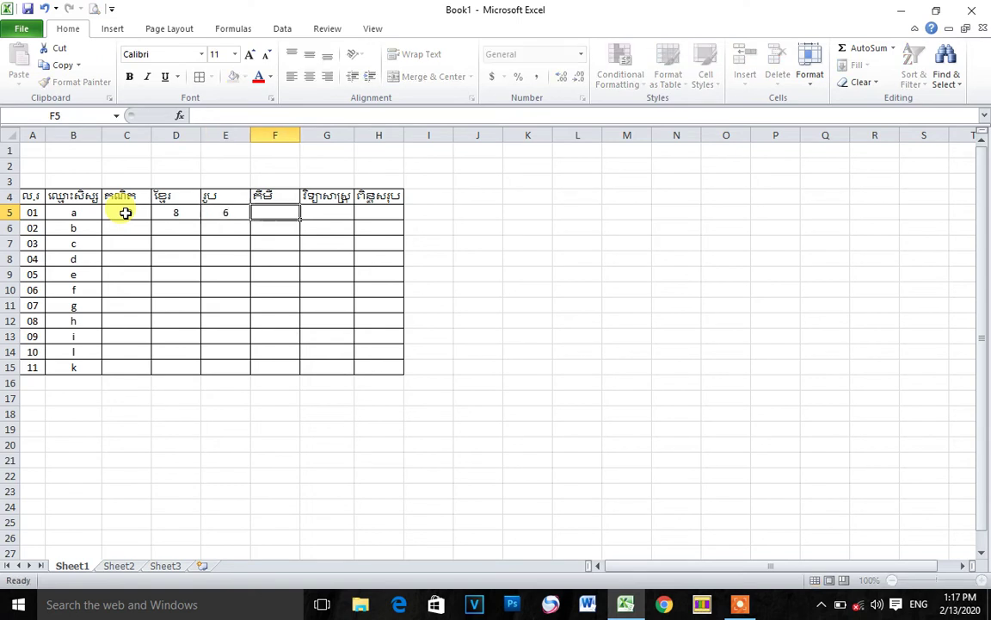
{"action": "type", "text": "8"}
{"action": "key", "text": "Right"}
{"action": "type", "text": "5"}
{"action": "key", "text": "Right"}
Enter student b's scores 5, 6, 5, 7 and 4 in C6:G6
{"action": "left_click", "coordinate": [126, 213]}
{"action": "type", "text": "10"}
{"action": "left_click", "coordinate": [119, 226]}
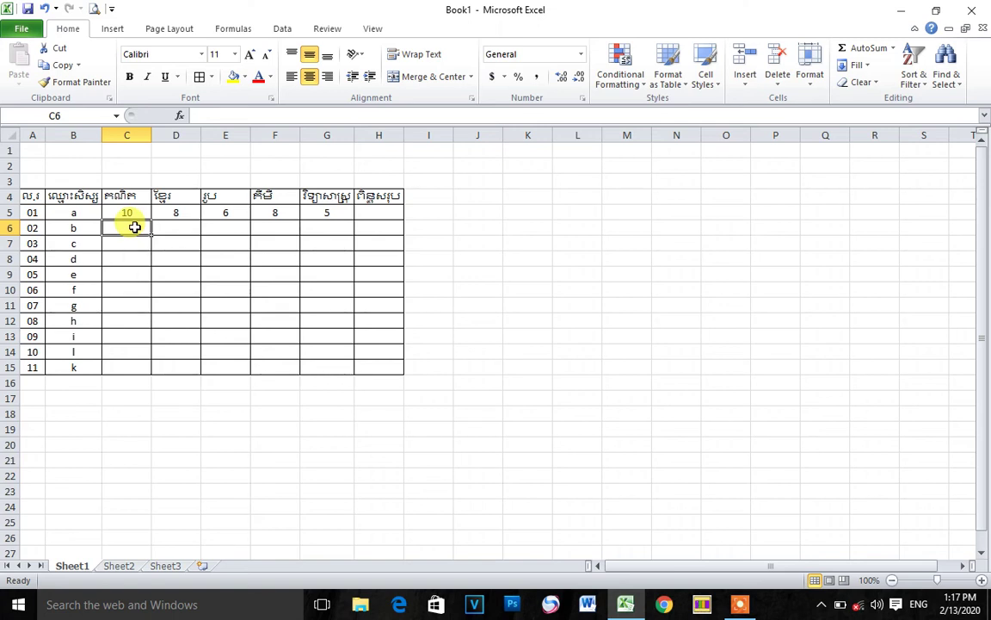
{"action": "type", "text": "5"}
{"action": "key", "text": "Tab"}
{"action": "type", "text": "6"}
{"action": "key", "text": "Tab"}
{"action": "type", "text": "5"}
{"action": "key", "text": "Tab"}
{"action": "type", "text": "7"}
{"action": "key", "text": "Tab"}
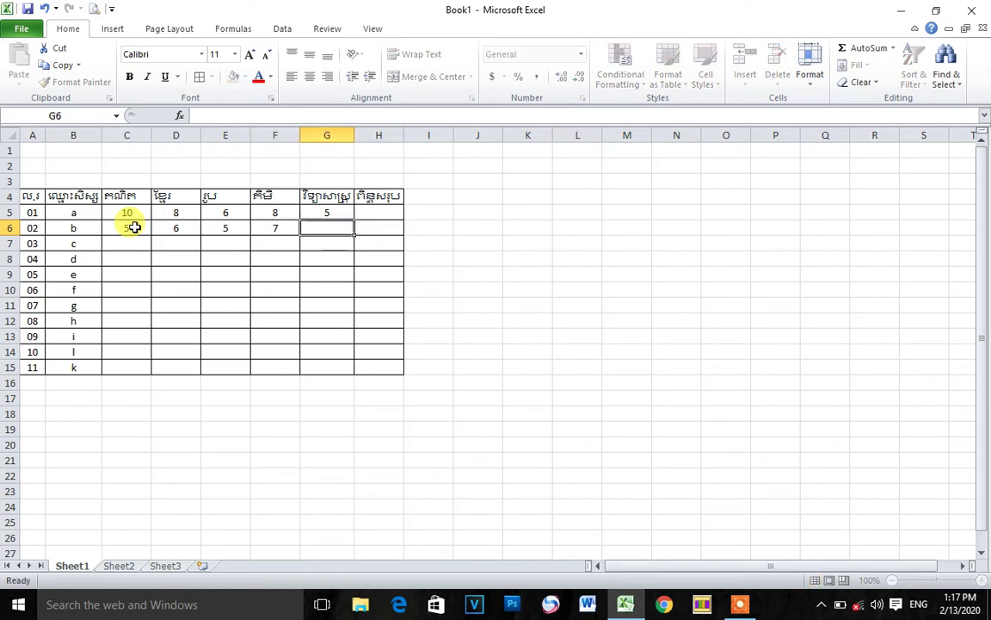
{"action": "type", "text": "4"}
{"action": "key", "text": "Tab"}
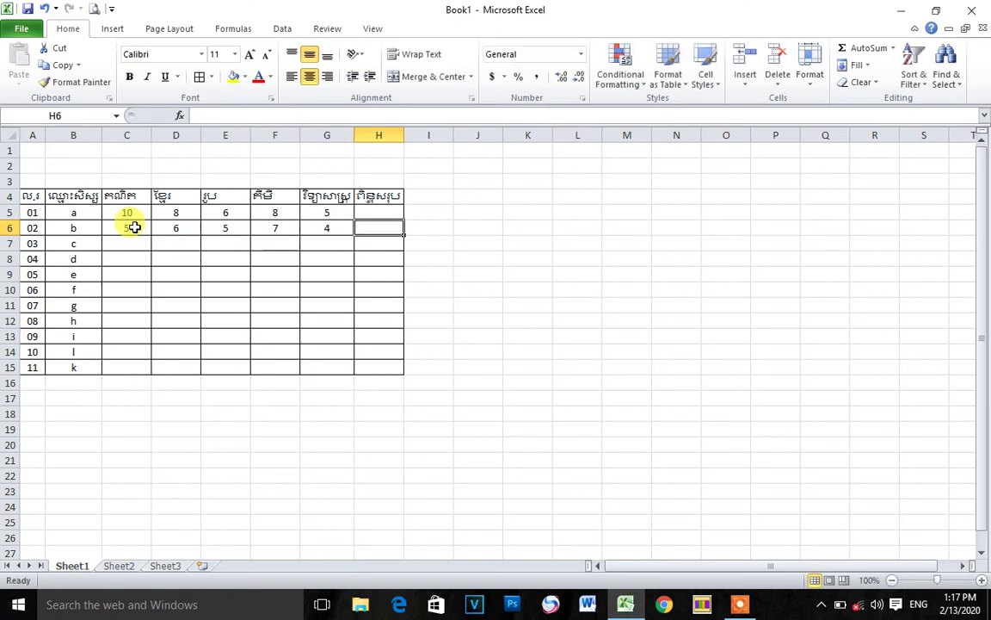
Enter student c's scores 4, 5, 6, 4 and 7 in C7:G7
{"action": "type", "text": "4"}
{"action": "key", "text": "Return"}
{"action": "left_click", "coordinate": [127, 248]}
{"action": "key", "text": "Tab"}
{"action": "type", "text": "5"}
{"action": "key", "text": "Tab"}
{"action": "type", "text": "6"}
{"action": "key", "text": "Tab"}
{"action": "type", "text": "4"}
{"action": "key", "text": "Tab"}
{"action": "type", "text": "7"}
{"action": "key", "text": "Tab"}
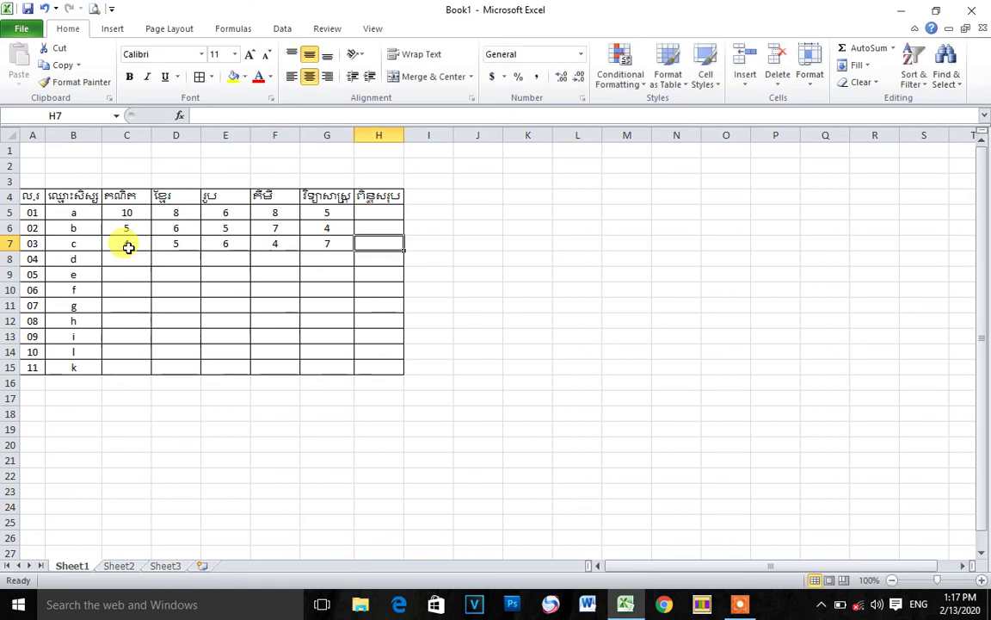
{"action": "key", "text": "Return"}
Enter student d's scores 4, 5, 6, 7 and 8 in C8:G8
{"action": "type", "text": "8"}
{"action": "key", "text": "Tab"}
{"action": "key", "text": "Left"}
{"action": "key", "text": "Left"}
{"action": "type", "text": "7"}
{"action": "key", "text": "Return"}
{"action": "key", "text": "Left"}
{"action": "key", "text": "Up"}
{"action": "type", "text": "6"}
{"action": "key", "text": "Left"}
{"action": "type", "text": "5"}
{"action": "key", "text": "Left"}
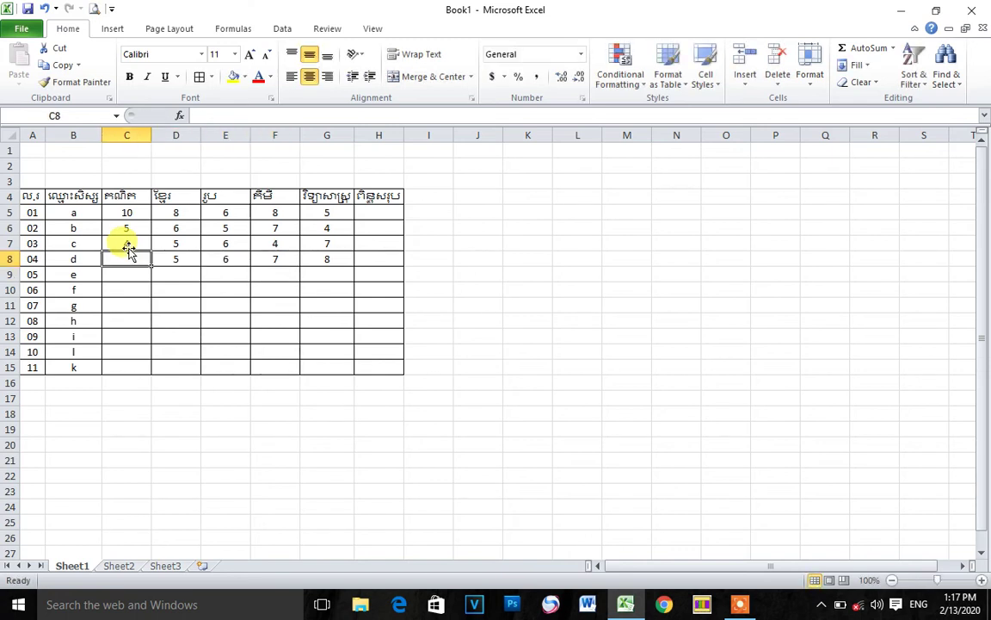
{"action": "type", "text": "4"}
{"action": "left_click", "coordinate": [129, 275]}
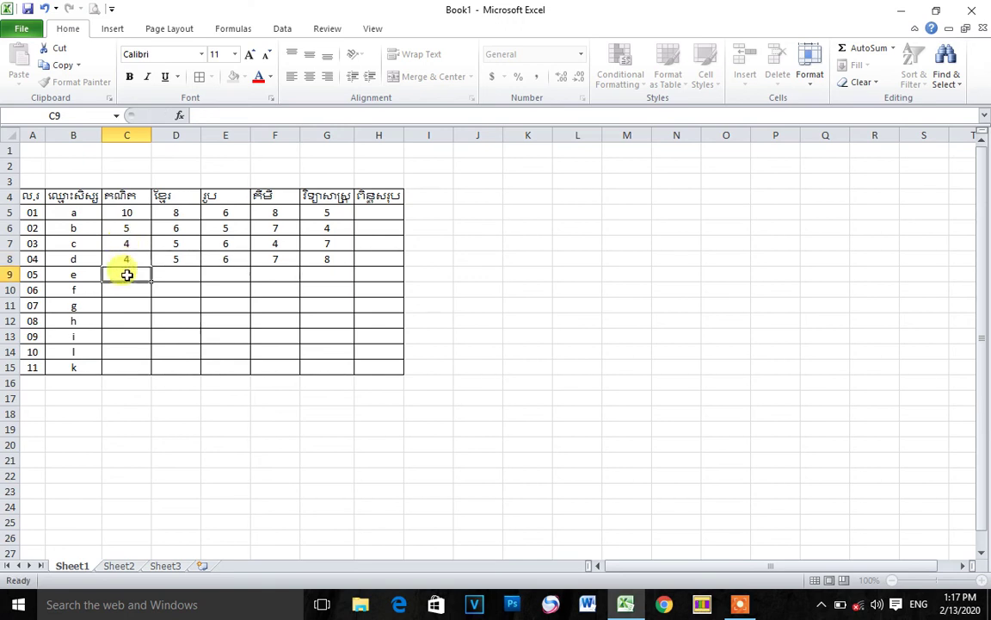
Copy the scores in C6:G8 and paste them into rows 9–11 and 12–14, starting at C9 and C12
{"action": "left_click_drag", "start_coordinate": [123, 228], "coordinate": [327, 258]}
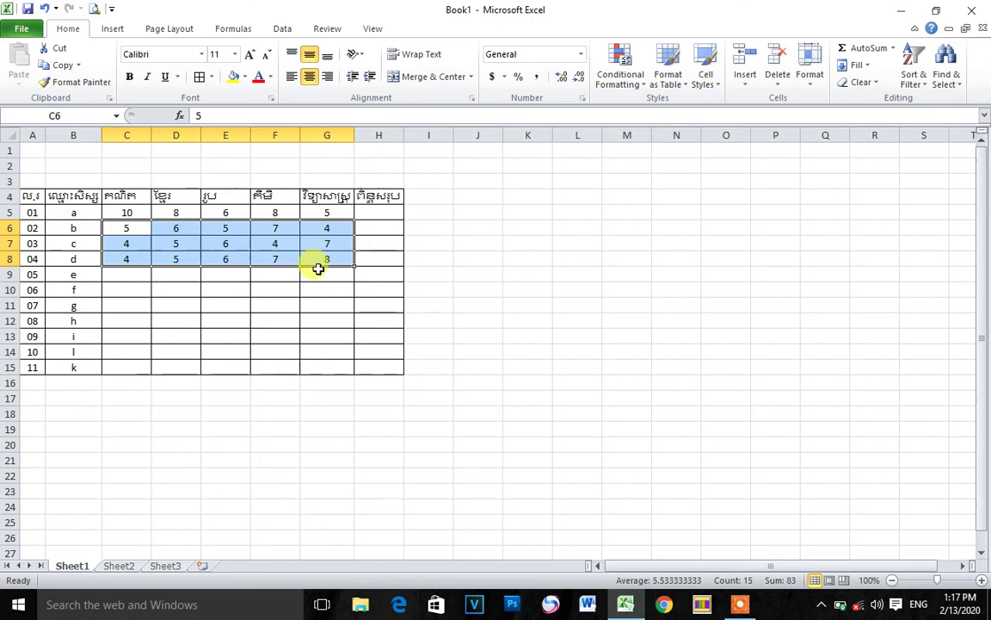
{"action": "key", "text": "ctrl+c"}
{"action": "left_click", "coordinate": [132, 278]}
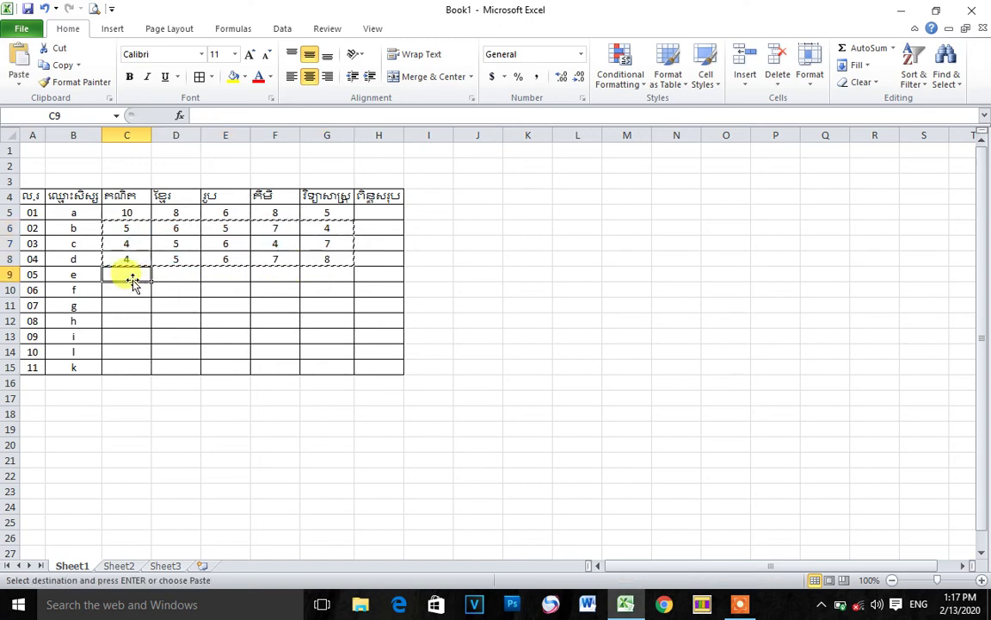
{"action": "key", "text": "ctrl+v"}
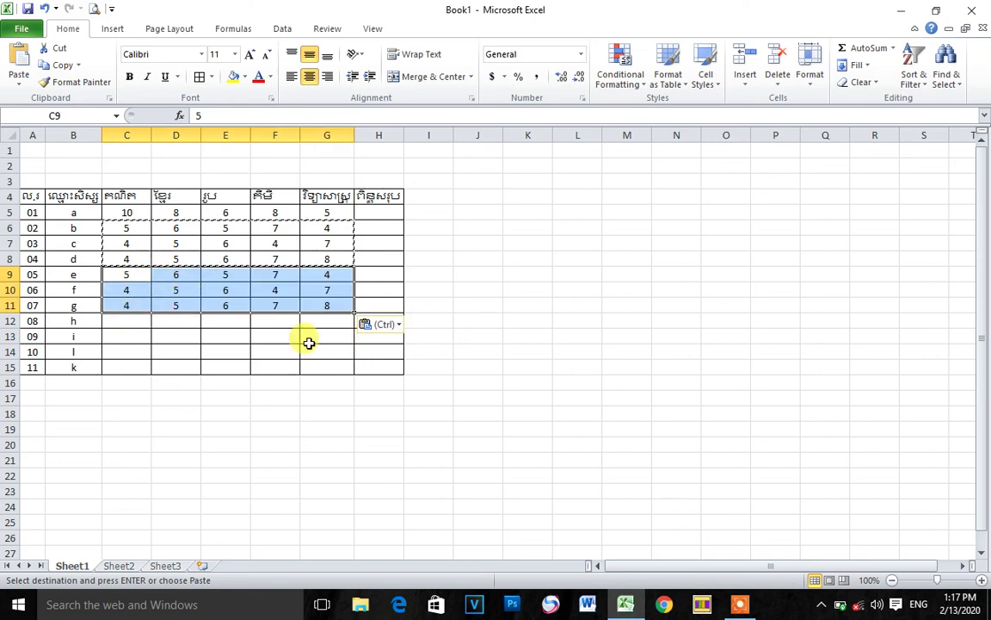
{"action": "left_click", "coordinate": [112, 324]}
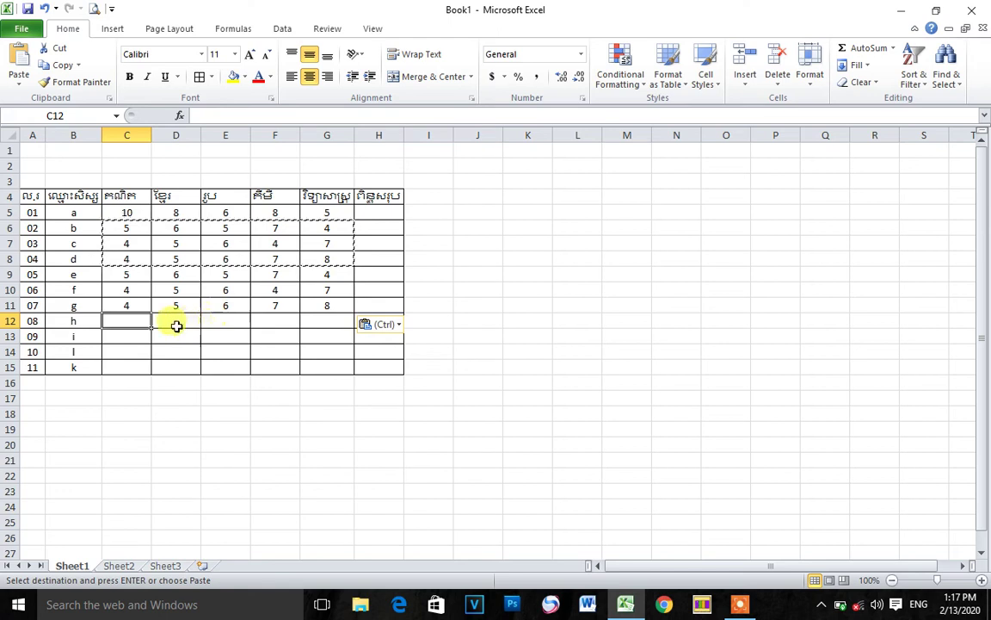
{"action": "key", "text": "ctrl+v"}
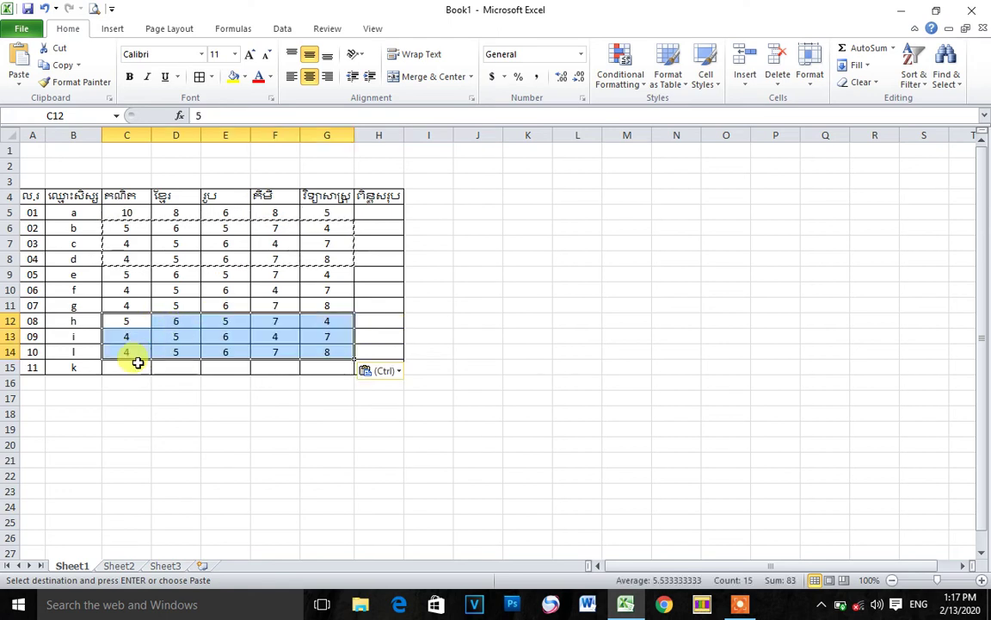
Extend row 14's scores (C14:G14) down to fill row 15
{"action": "left_click", "coordinate": [129, 363]}
{"action": "mouse_move", "coordinate": [127, 351]}
{"action": "left_mouse_down"}
{"action": "mouse_move", "coordinate": [348, 355]}
{"action": "mouse_move", "coordinate": [351, 374]}
{"action": "left_mouse_up"}
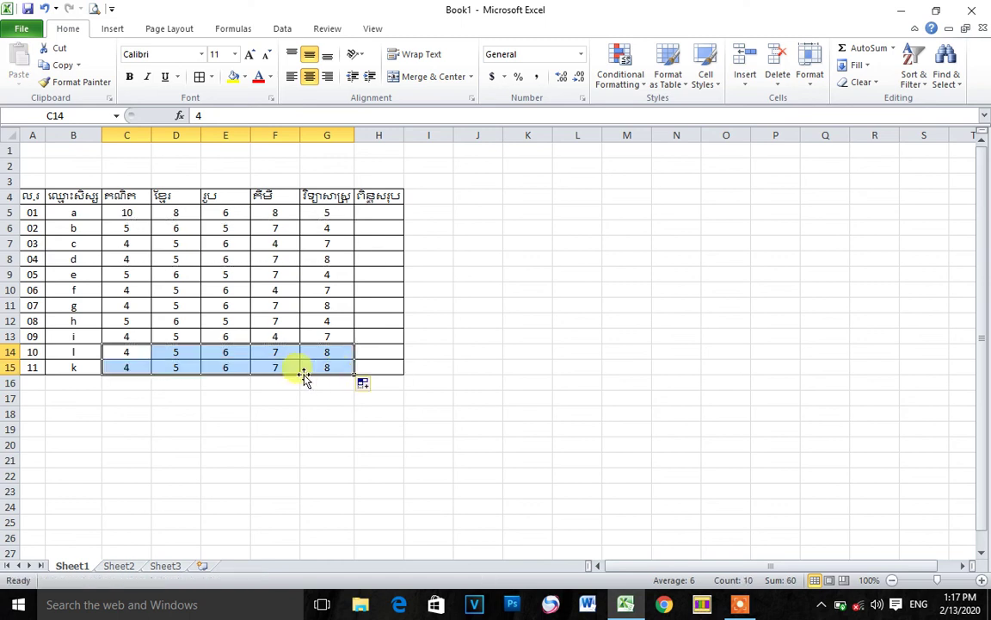
{"action": "left_click", "coordinate": [321, 366]}
{"action": "left_click", "coordinate": [372, 211]}
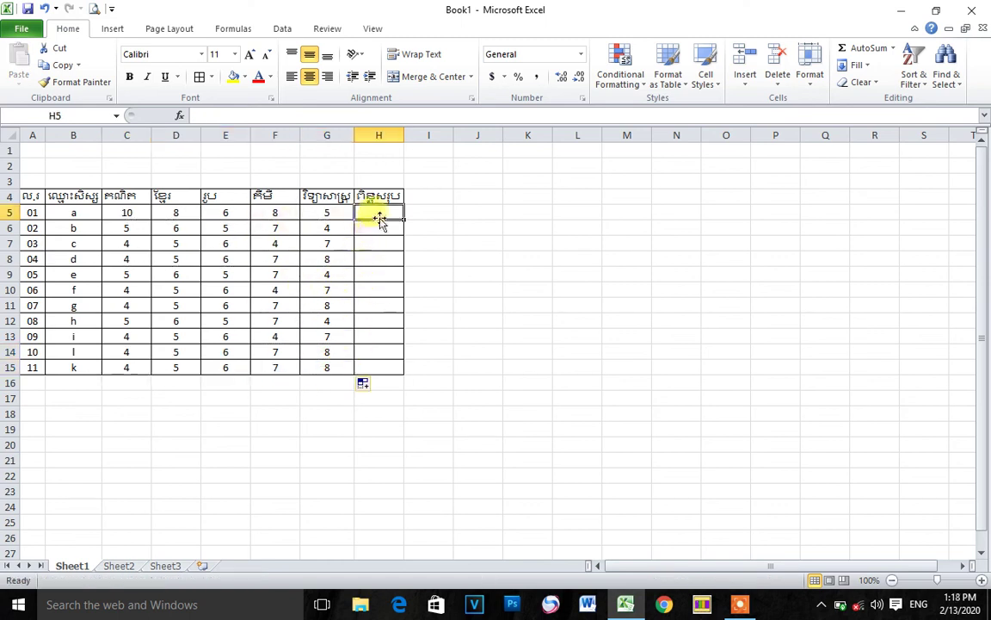
Enter =SUM(C5:G5) in H5, giving student 01 a total of 37
{"action": "type", "text": "="}
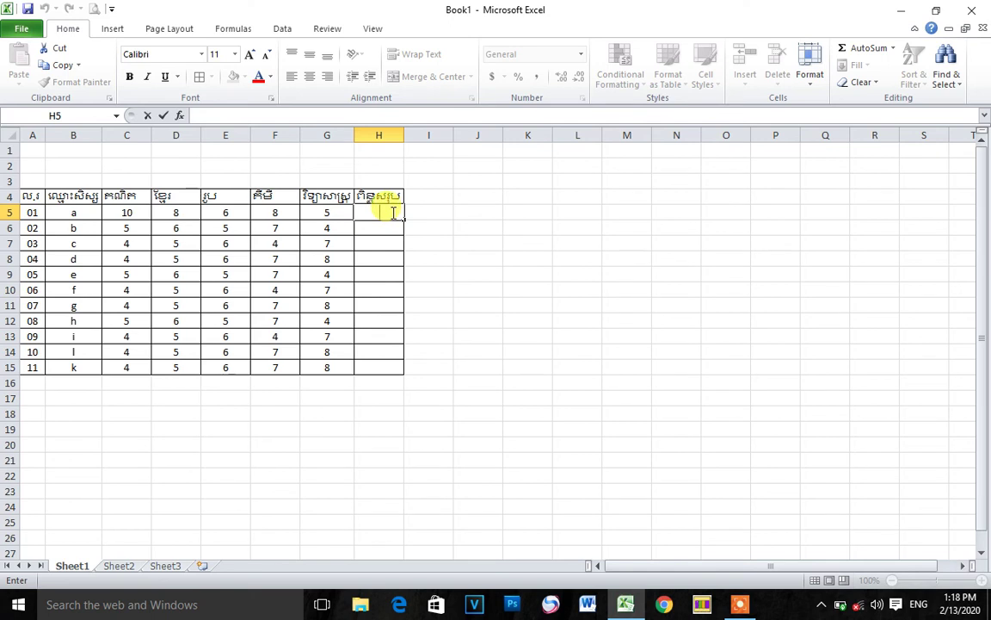
{"action": "type", "text": "-"}
{"action": "key", "text": "BackSpace"}
{"action": "type", "text": "="}
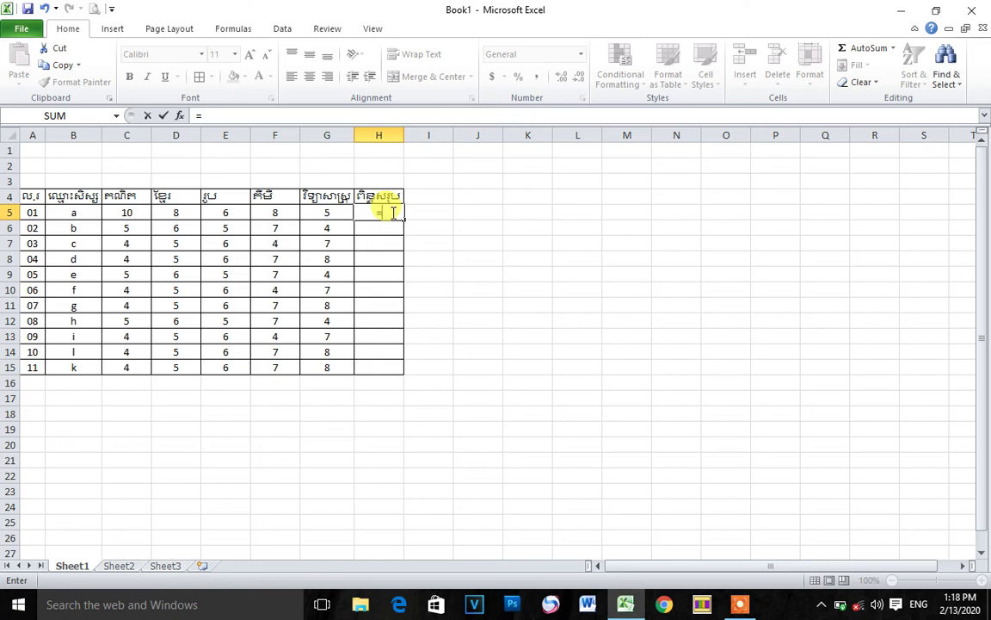
{"action": "type", "text": "S"}
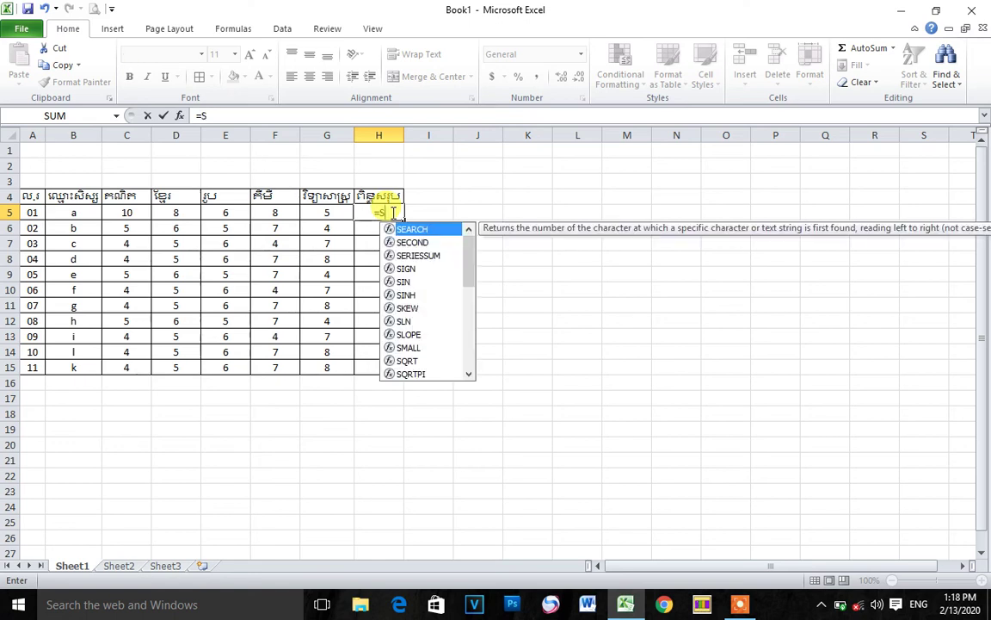
{"action": "type", "text": "um"}
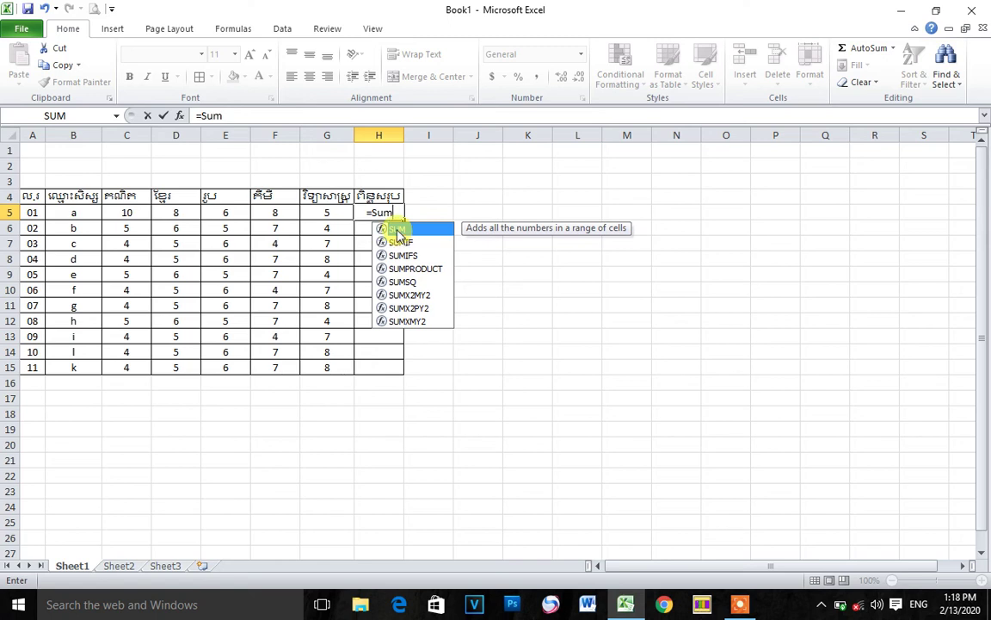
{"action": "double_click", "coordinate": [394, 229]}
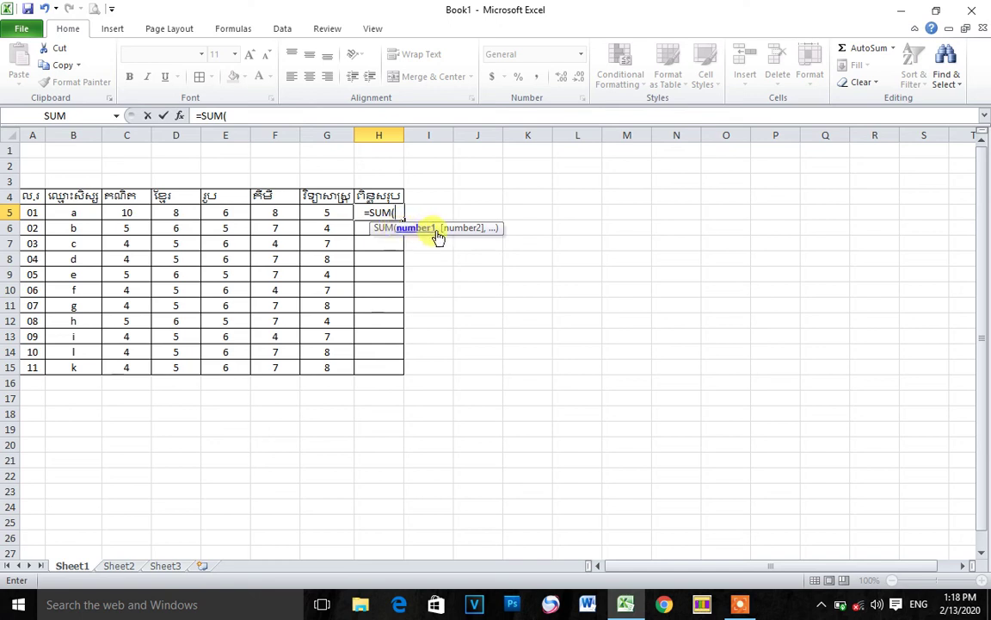
{"action": "left_click", "coordinate": [115, 213]}
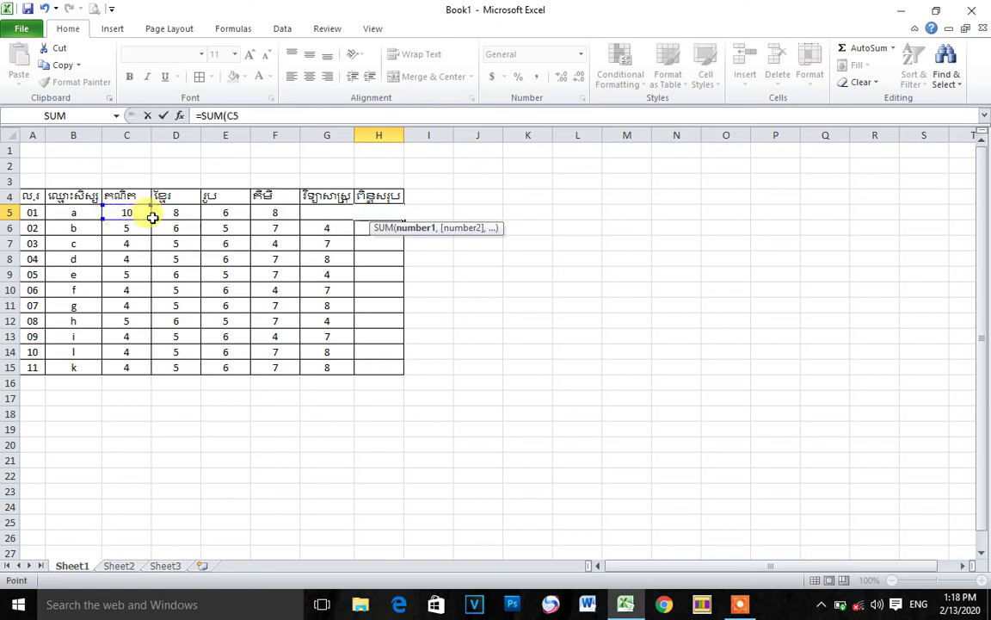
{"action": "left_click_drag", "start_coordinate": [152, 218], "coordinate": [312, 220]}
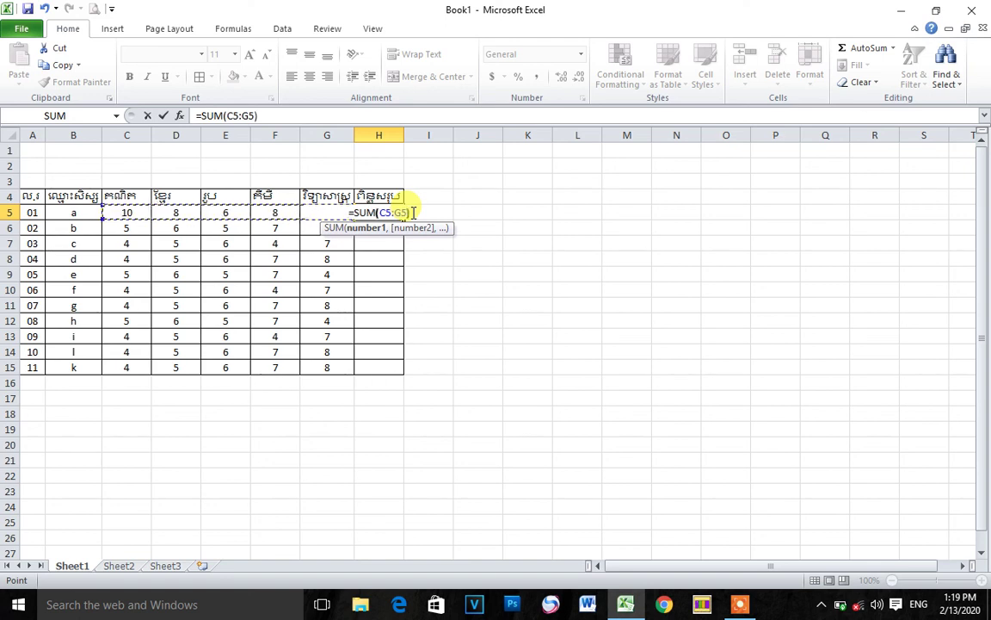
{"action": "type", "text": ")"}
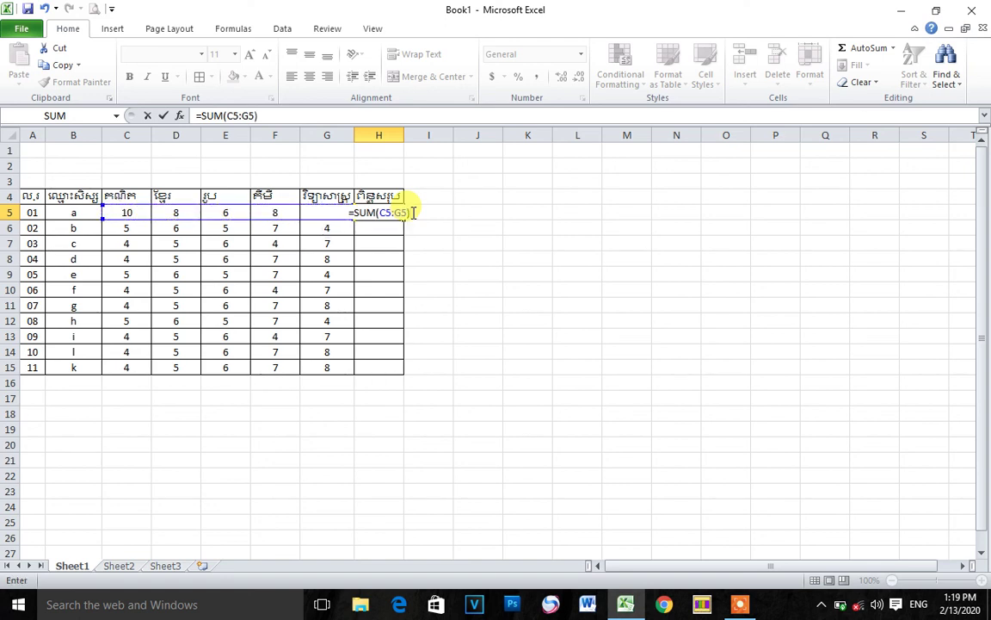
{"action": "key", "text": "Return"}
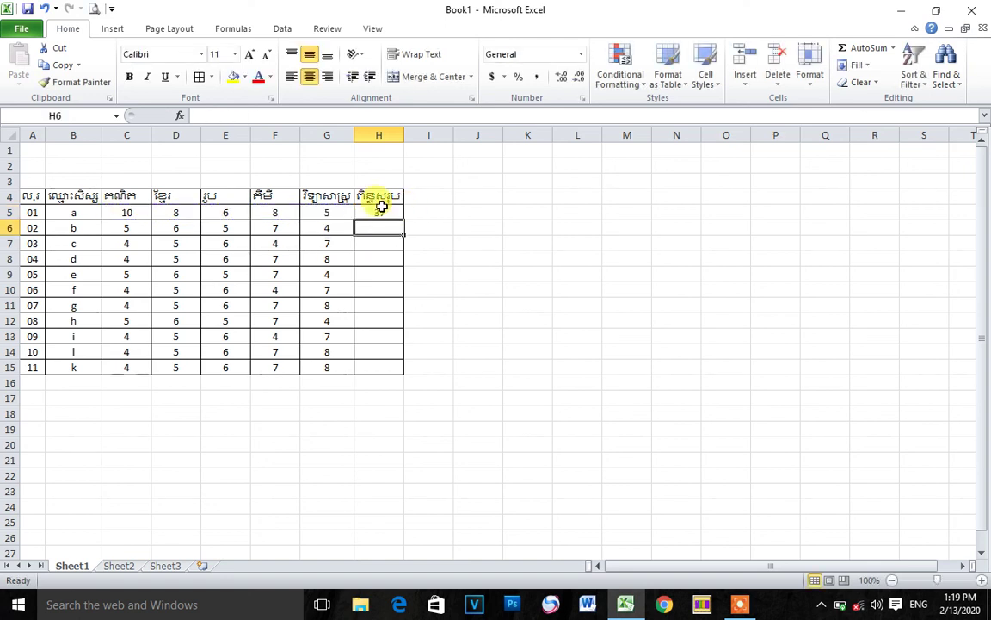
{"action": "left_click", "coordinate": [383, 212]}
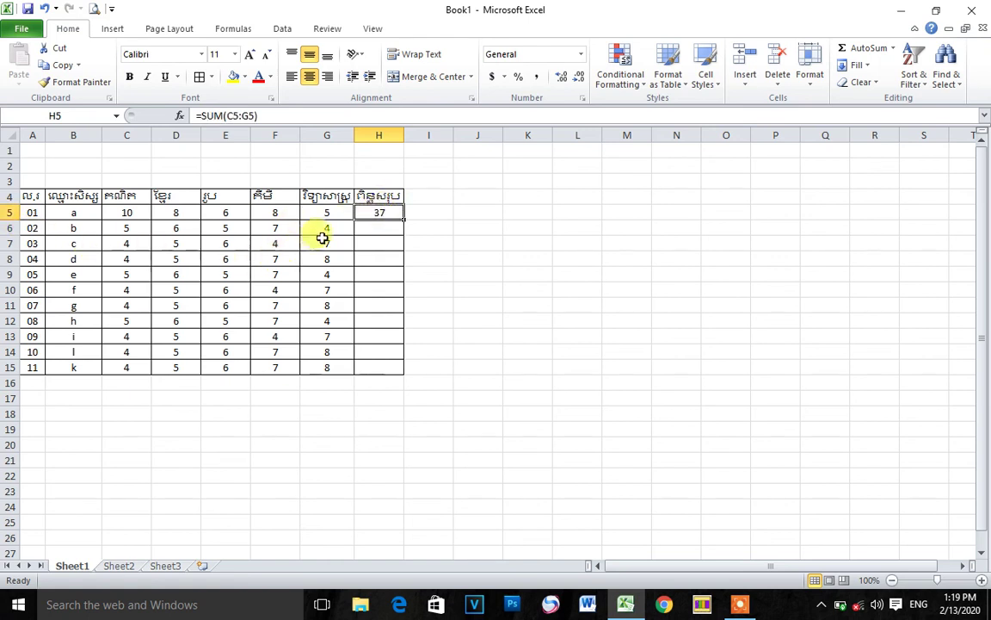
{"action": "left_click", "coordinate": [383, 228]}
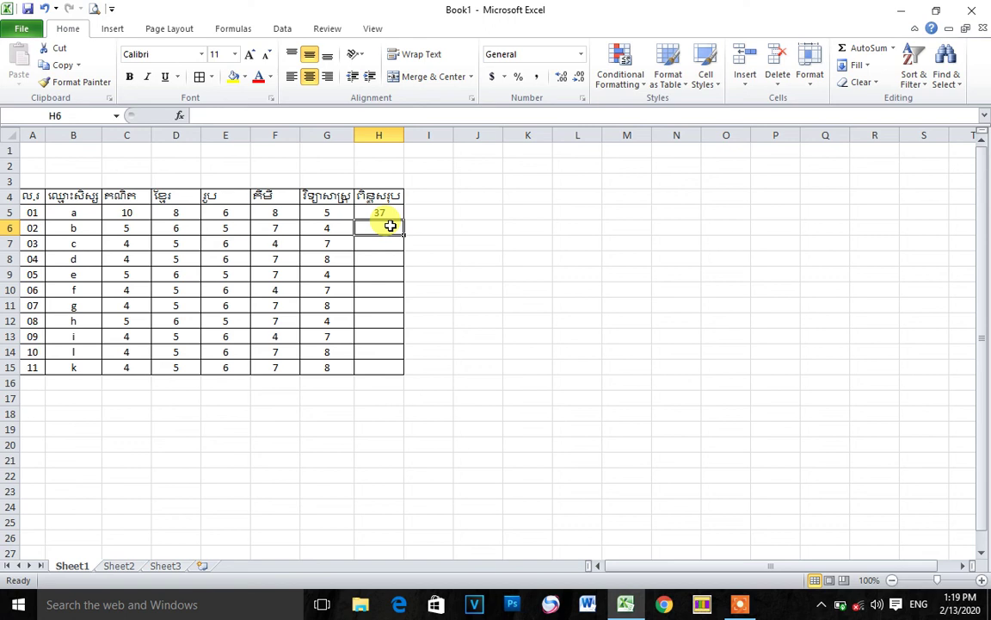
{"action": "left_click", "coordinate": [429, 225]}
{"action": "left_click", "coordinate": [380, 213]}
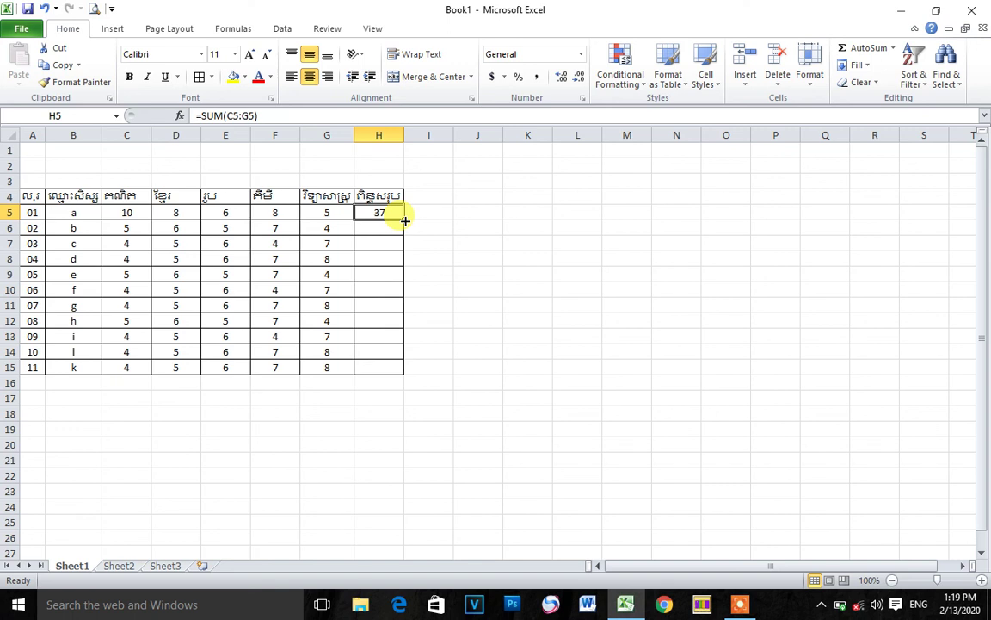
Fill H5's SUM formula down to H15 and verify H15 reads =SUM(C15:G15), totalling 30
{"action": "left_click_drag", "start_coordinate": [405, 221], "coordinate": [404, 221]}
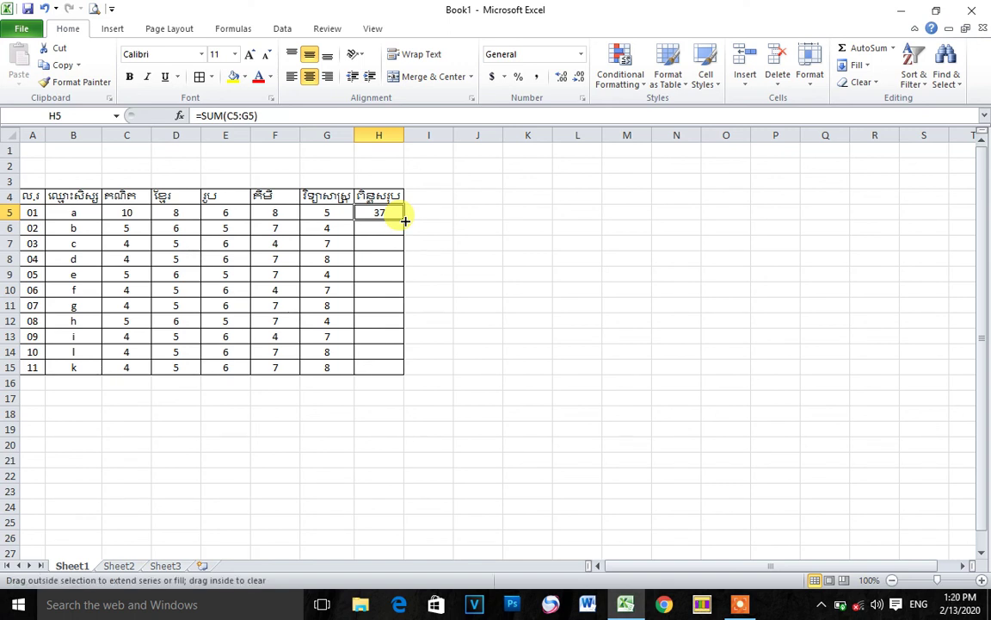
{"action": "left_click_drag", "start_coordinate": [404, 221], "coordinate": [405, 368]}
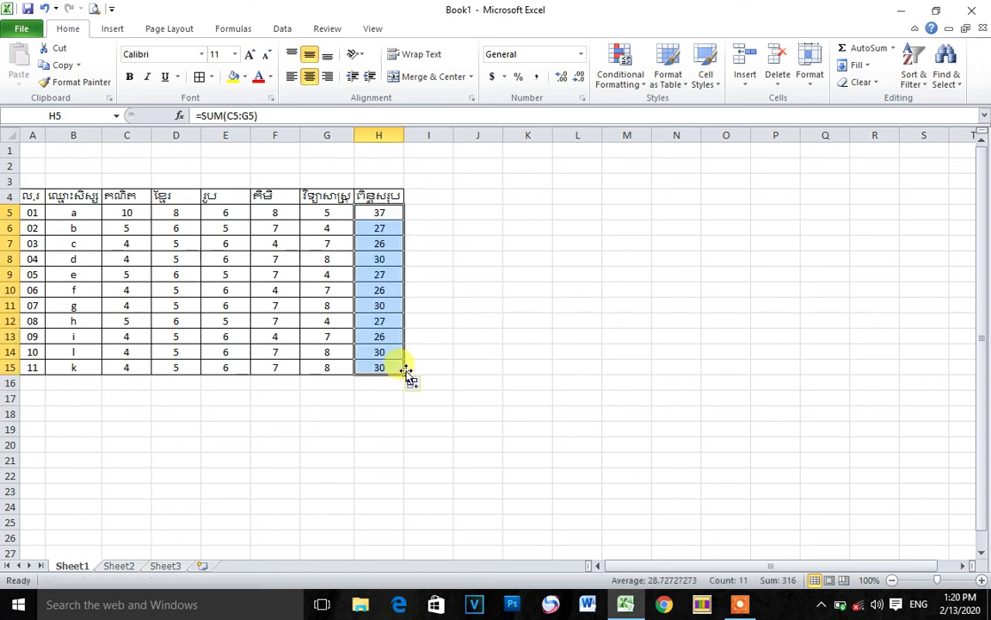
{"action": "left_click", "coordinate": [387, 366]}
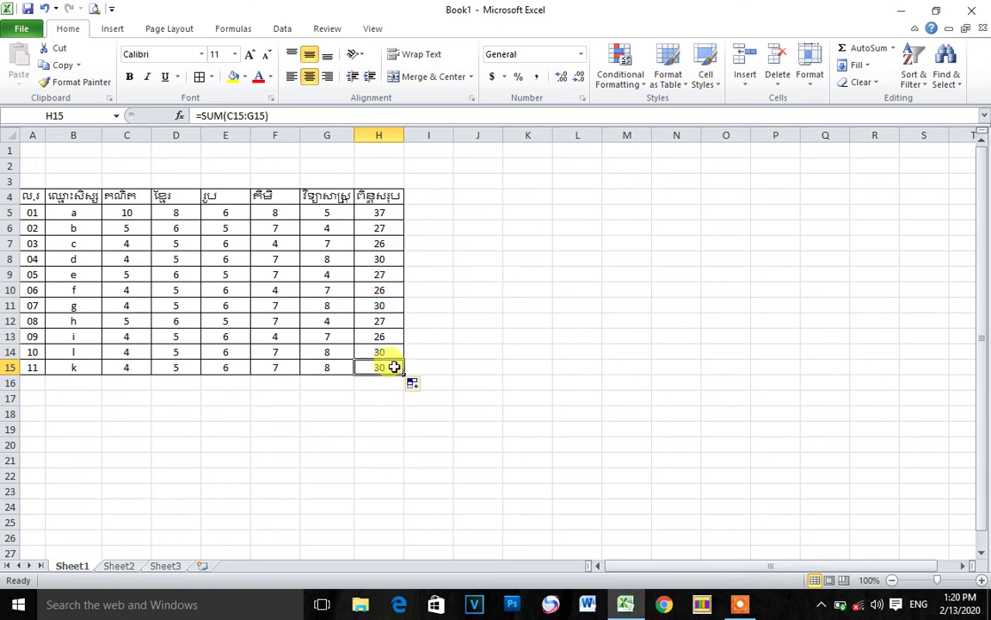
{"action": "double_click", "coordinate": [391, 369]}
{"action": "left_click", "coordinate": [414, 367]}
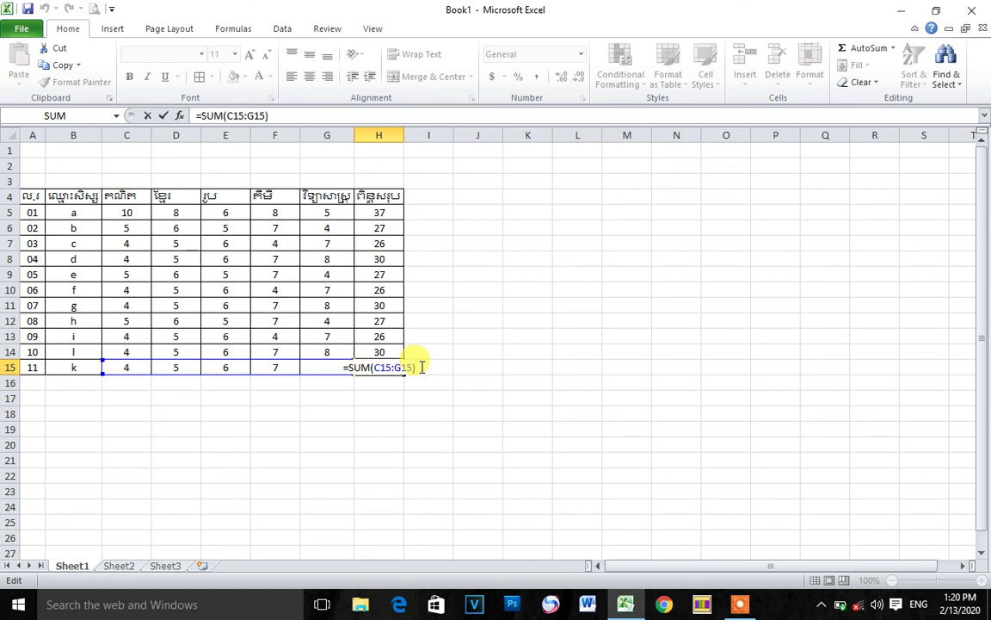
{"action": "key", "text": "Return"}
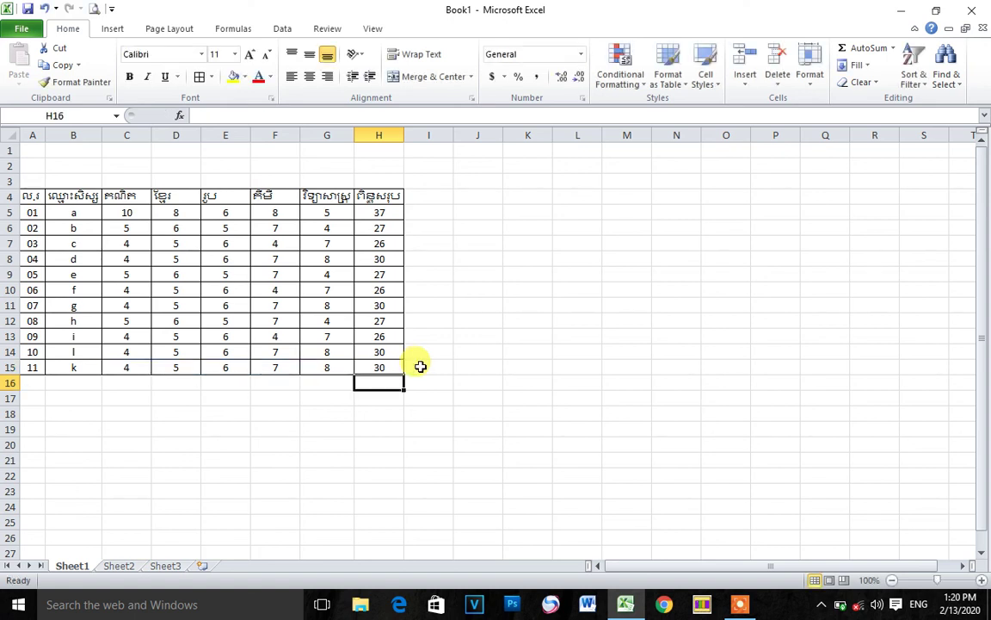
{"action": "left_click", "coordinate": [56, 367]}
{"action": "left_click", "coordinate": [385, 211]}
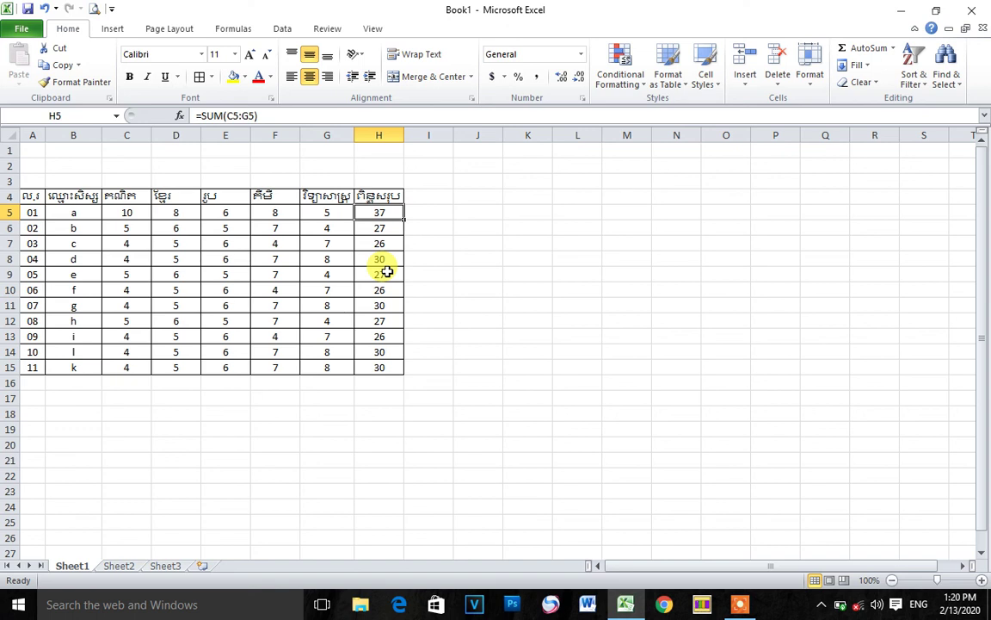
{"action": "left_click", "coordinate": [379, 286]}
{"action": "left_click", "coordinate": [379, 275]}
{"action": "left_click", "coordinate": [379, 259]}
{"action": "left_click", "coordinate": [380, 241]}
{"action": "left_click", "coordinate": [385, 227]}
{"action": "left_click", "coordinate": [389, 211]}
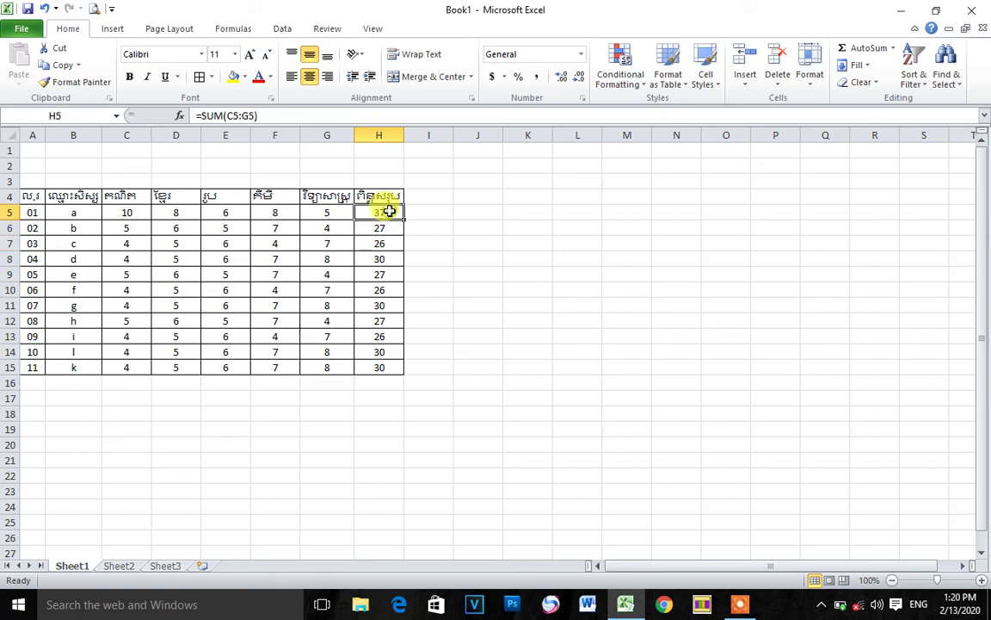